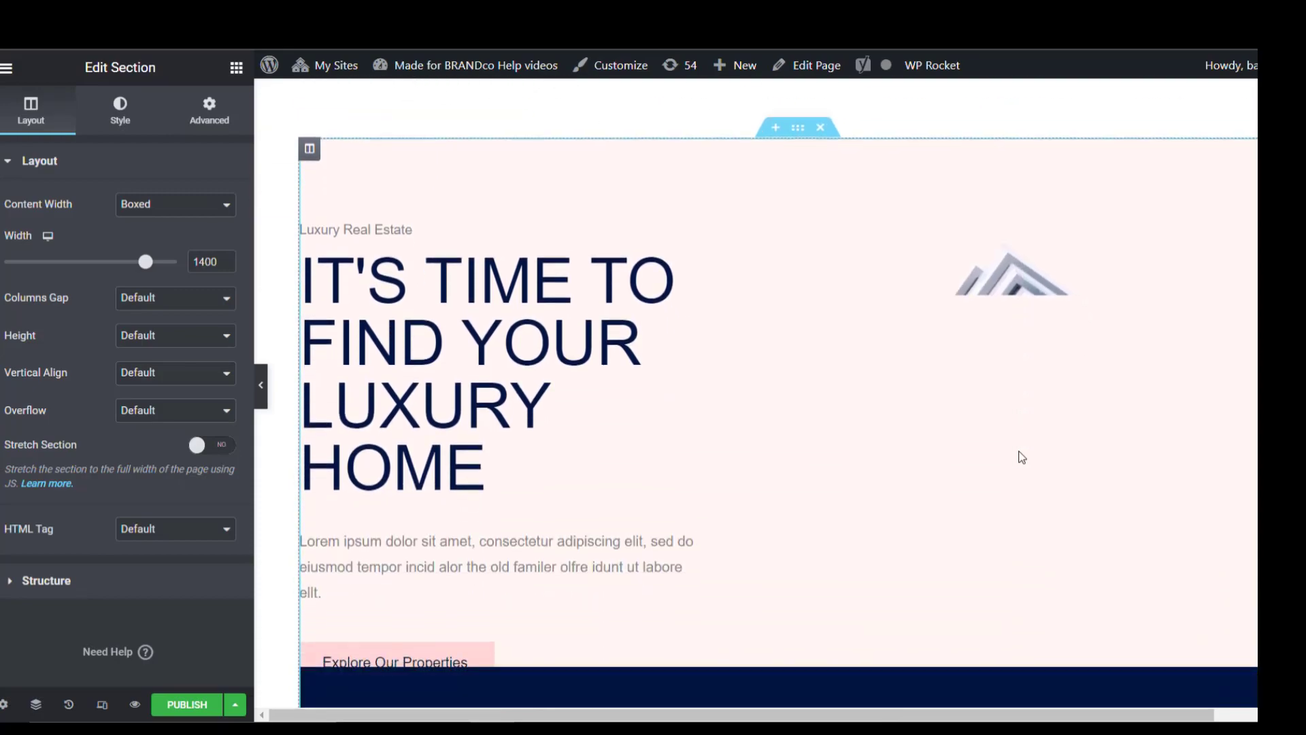
scroll(1022, 458, down, 10)
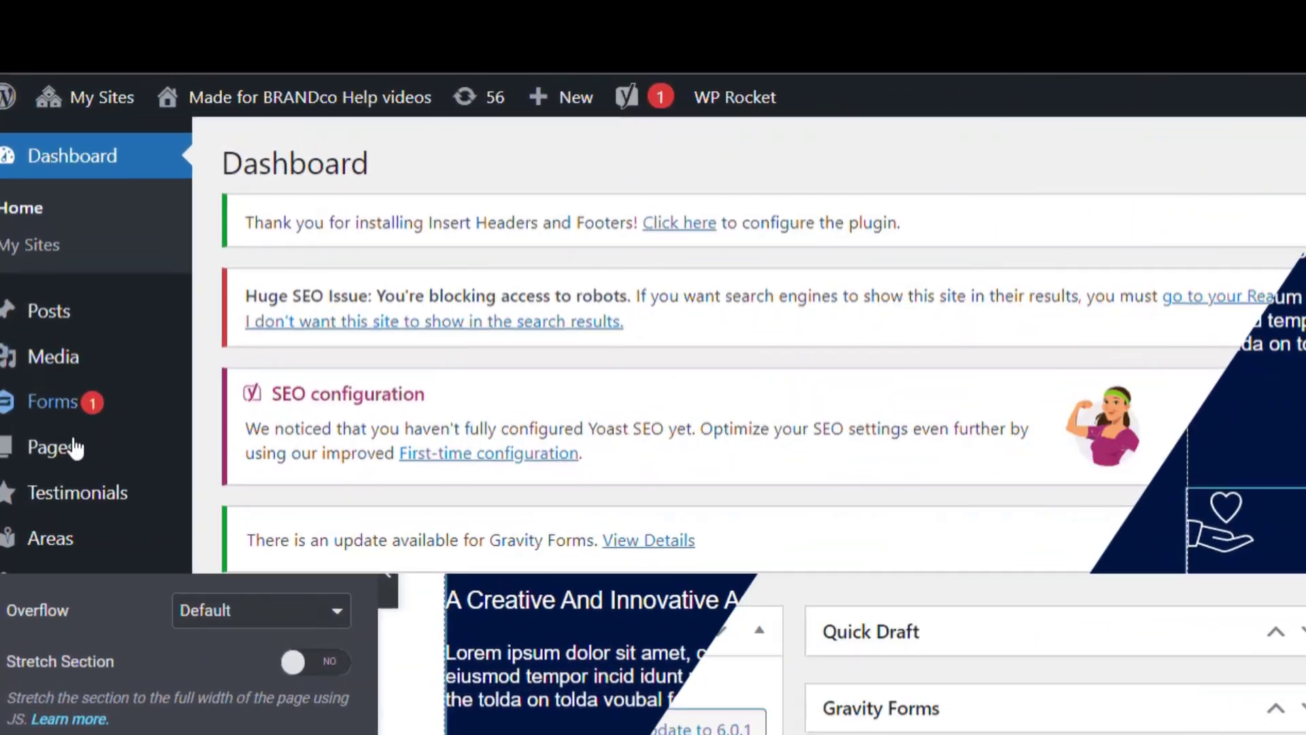
- Create a new page titled "test page" and open it in the Elementor editor
mouse_move(55, 452)
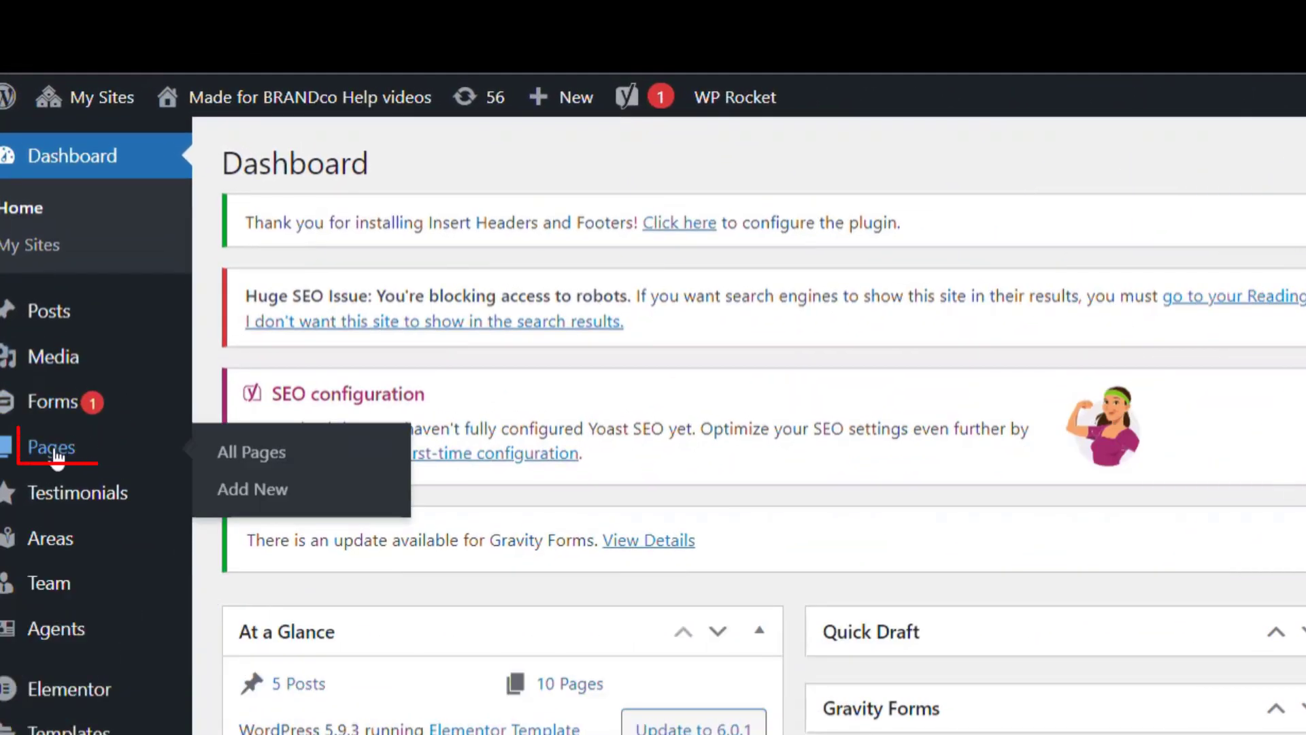
click(277, 464)
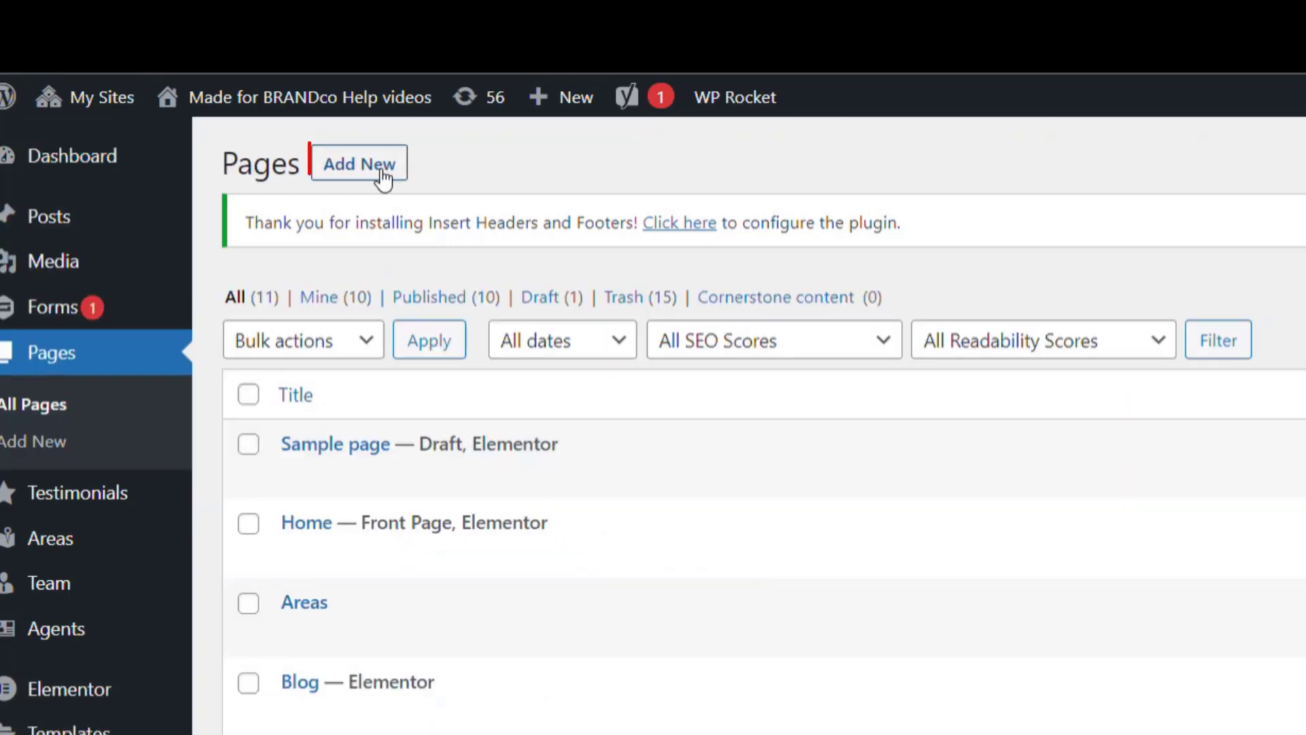
click(332, 155)
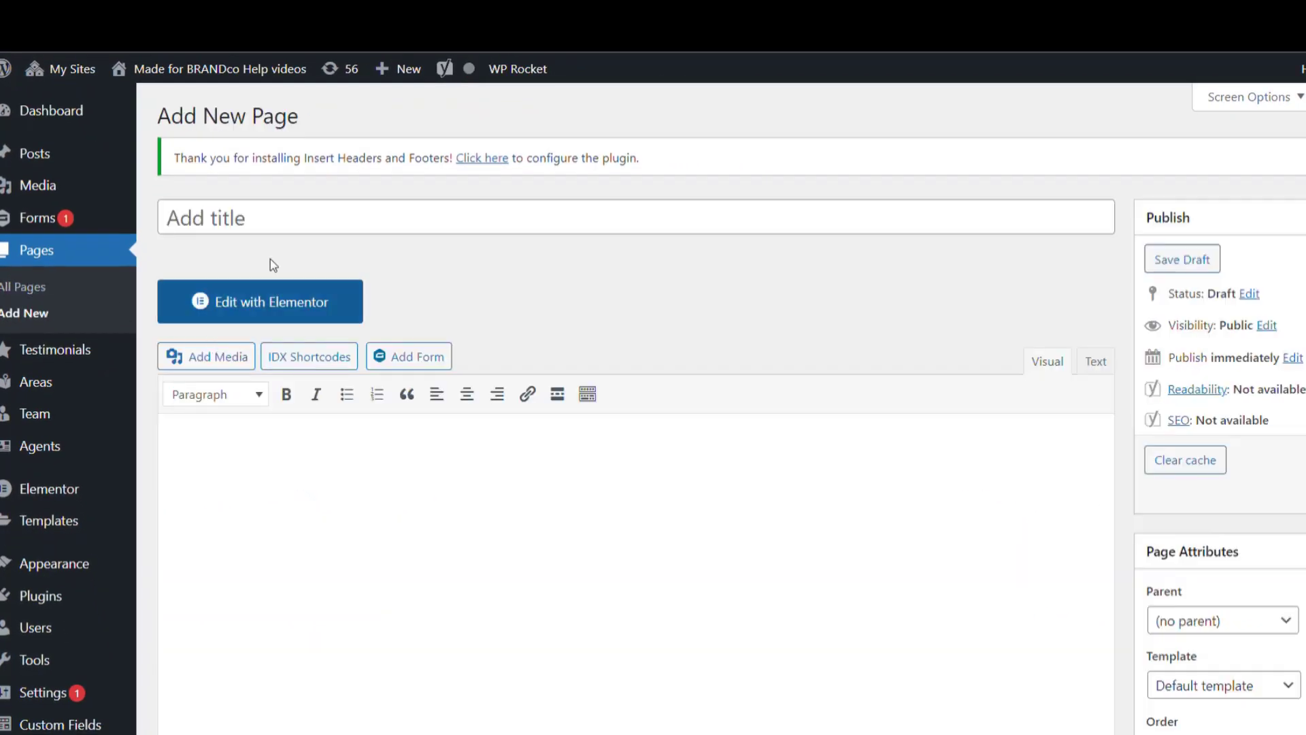
click(270, 221)
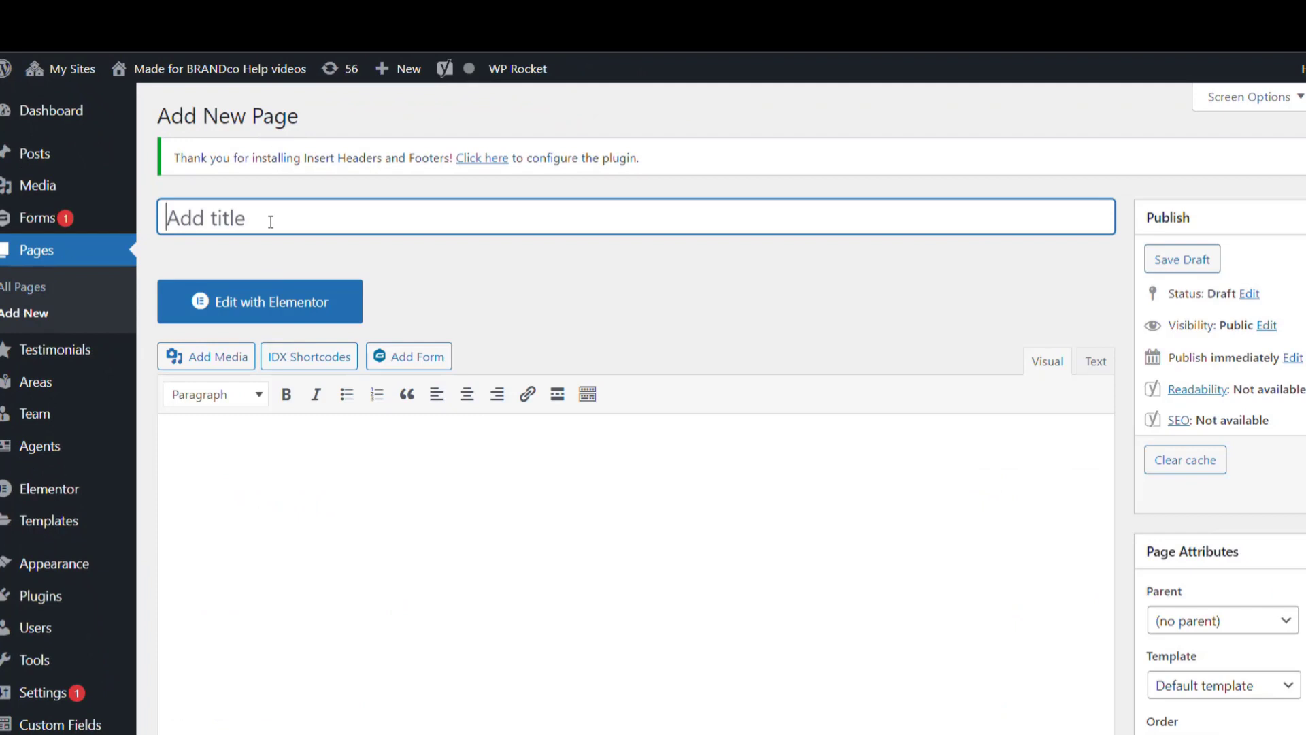
text(test page)
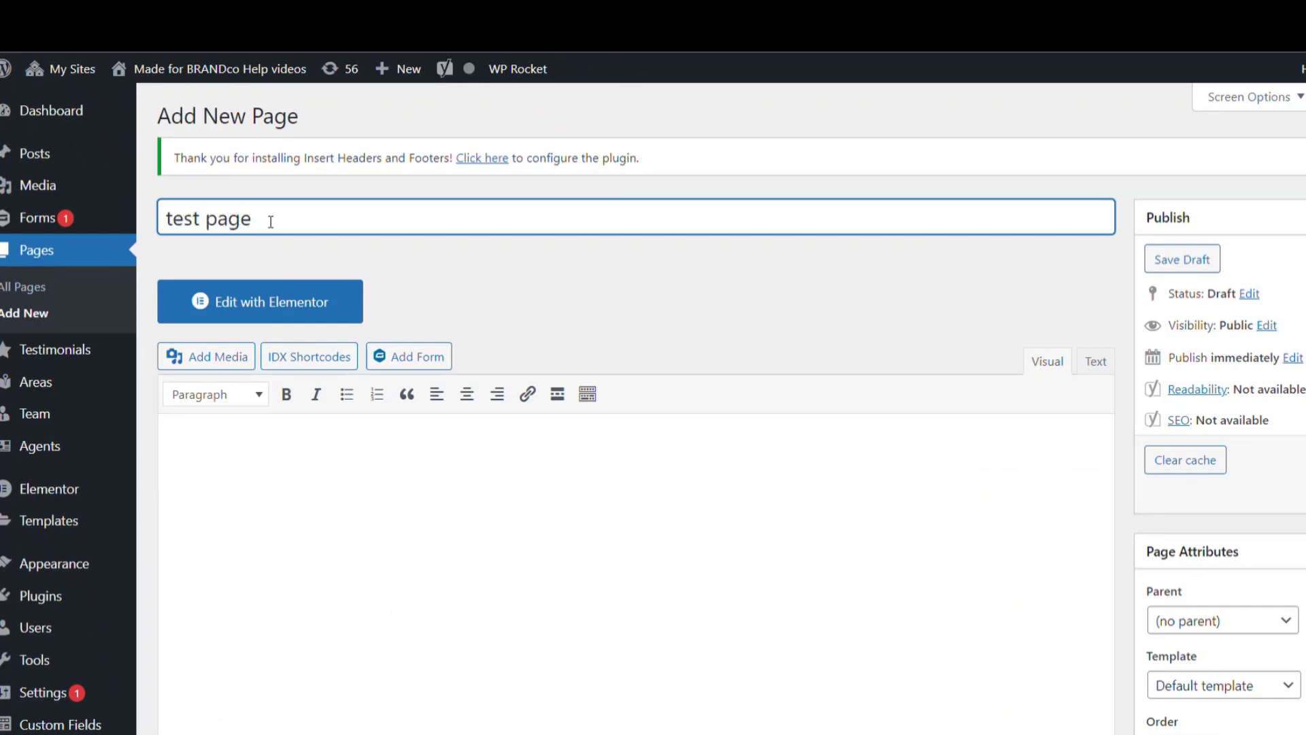
click(284, 325)
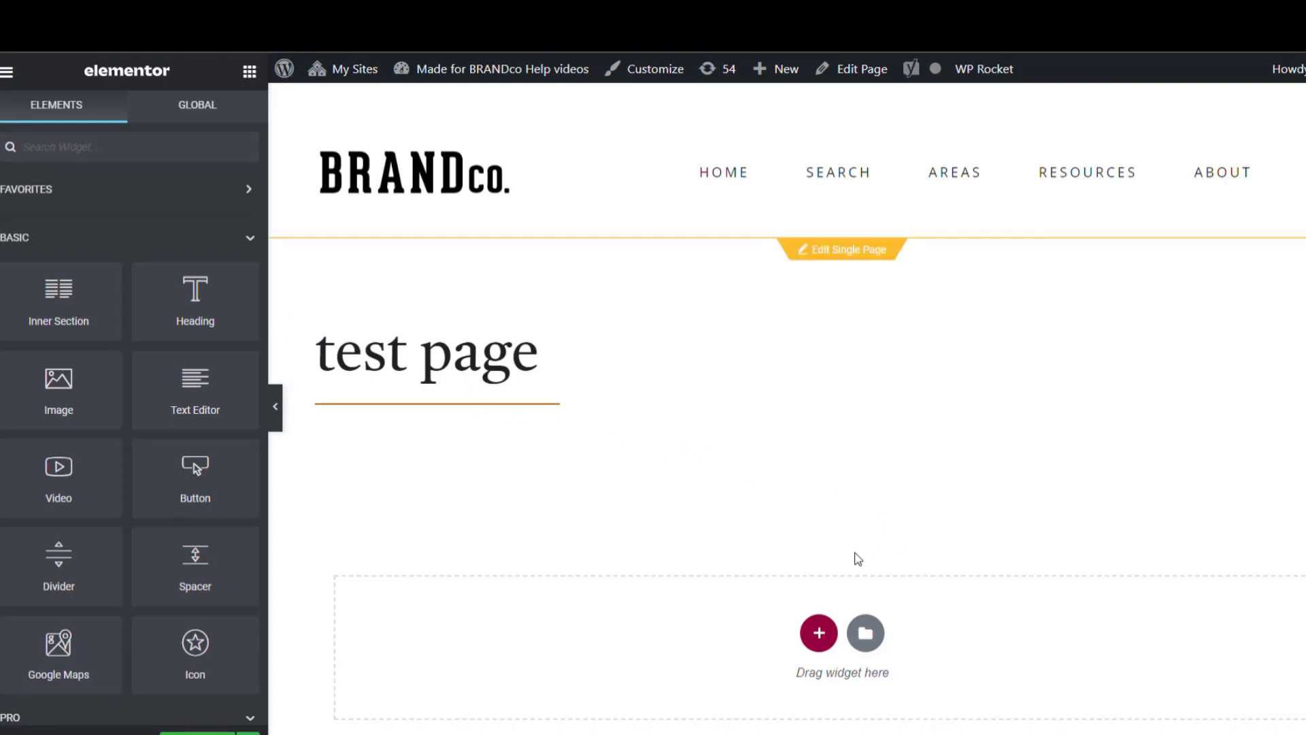
- Look through the available Elementor widgets and the page templates in the template library
scroll(196, 360, down, 6)
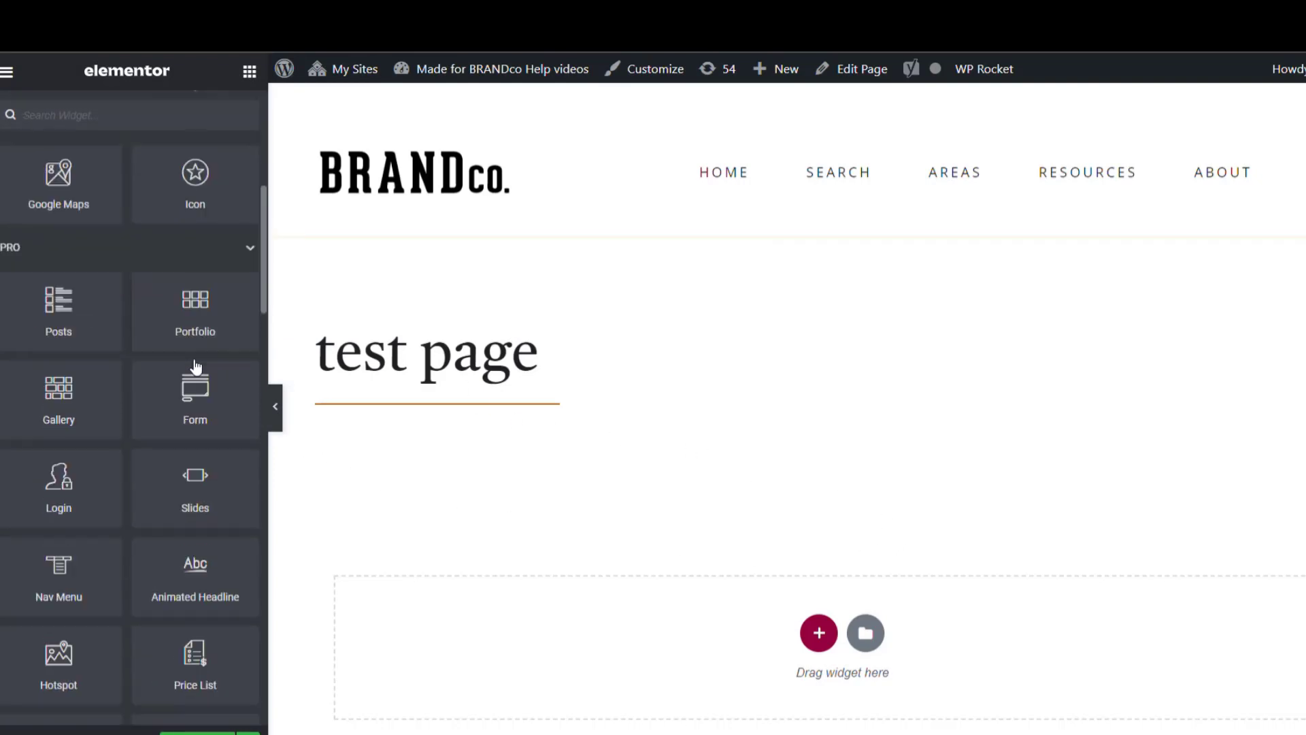
scroll(196, 365, down, 19)
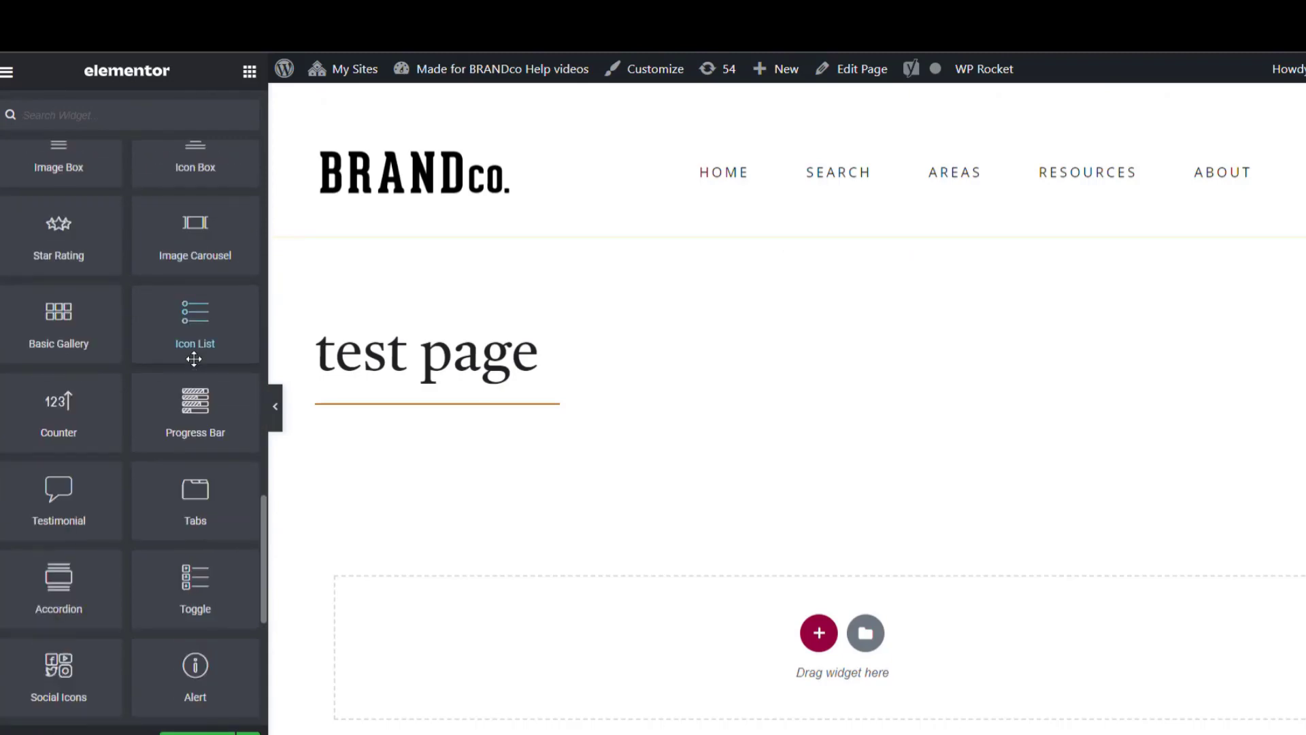
scroll(194, 360, down, 5)
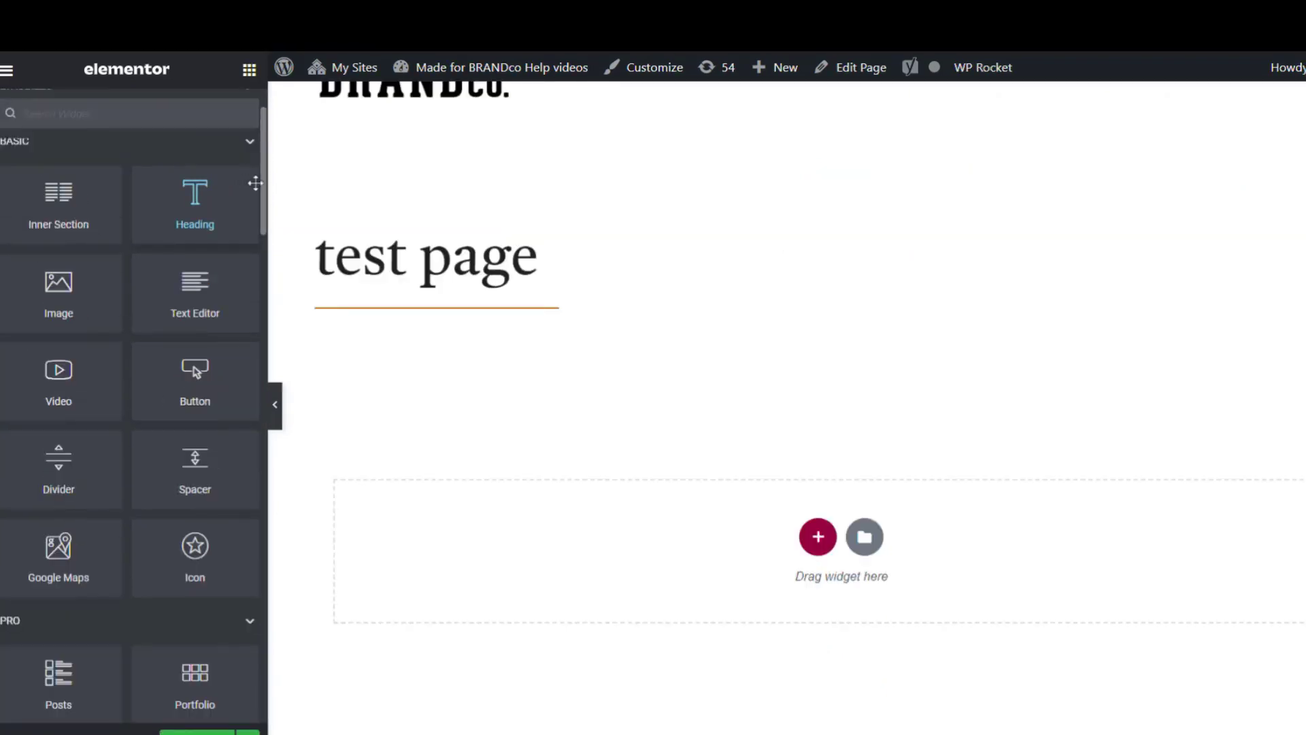
drag(263, 191, 264, 178)
mouse_move(220, 260)
mouse_down()
mouse_move(265, 249)
mouse_move(476, 330)
mouse_move(238, 272)
mouse_up()
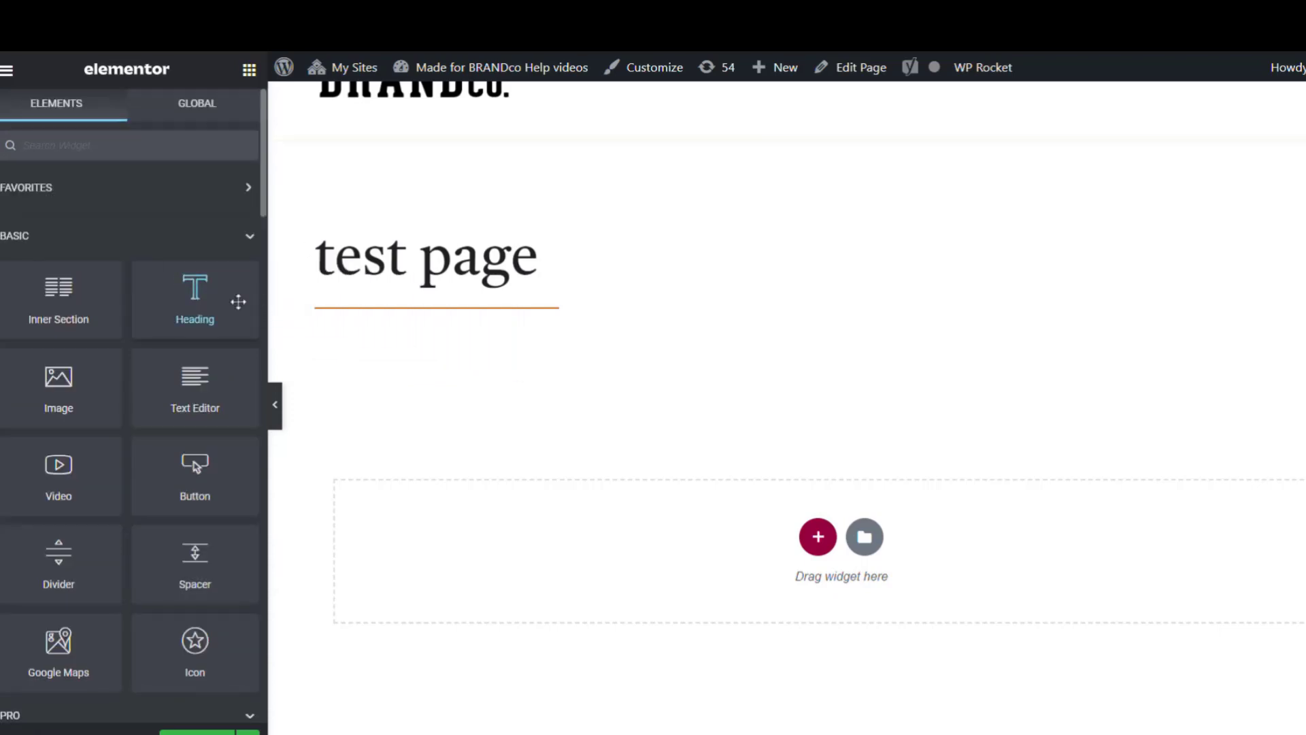
click(864, 537)
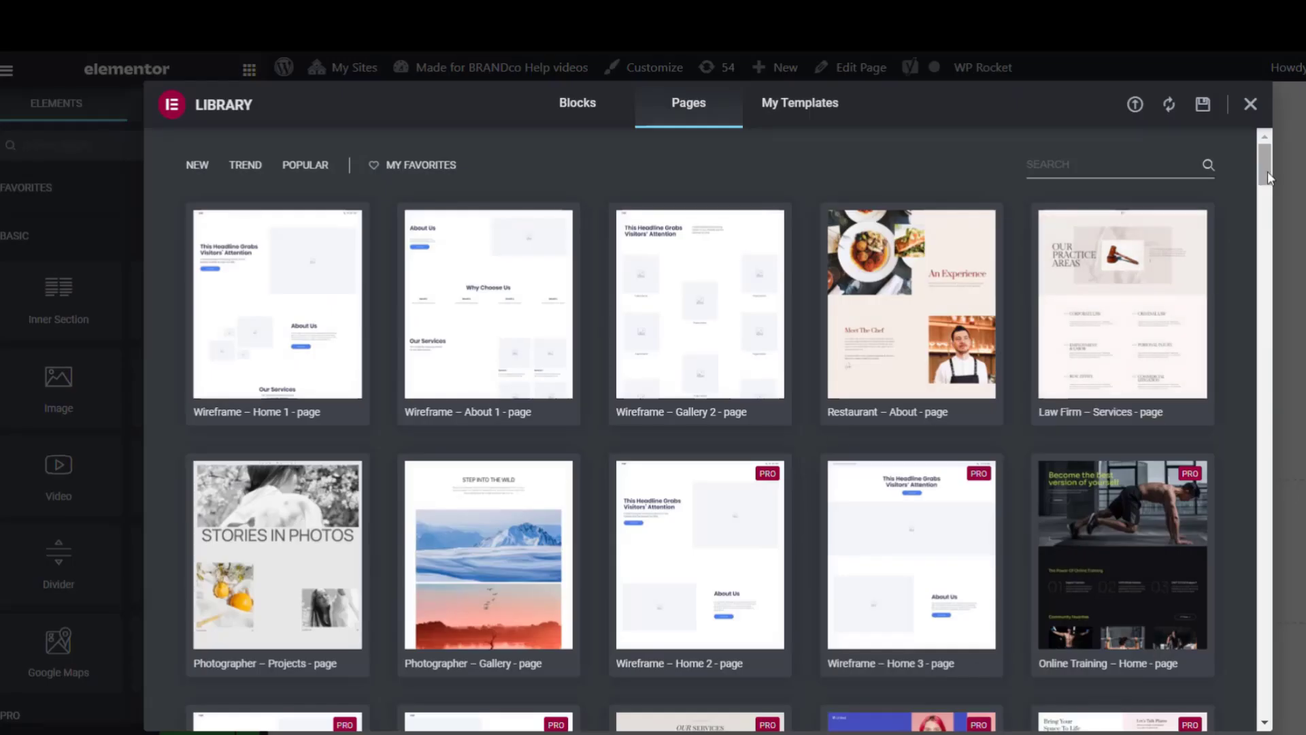
drag(1267, 170, 1270, 289)
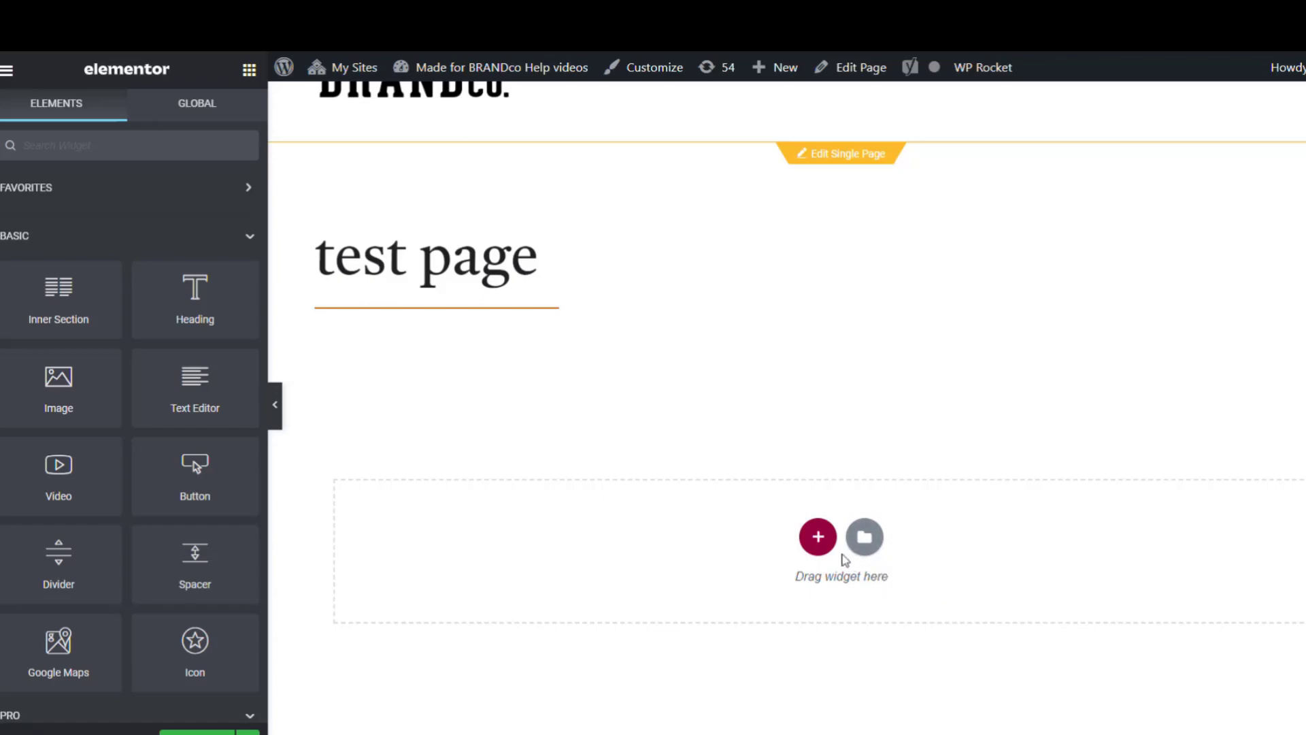
- Add a single-column section to the page and a two-column section with equal columns below it
click(821, 548)
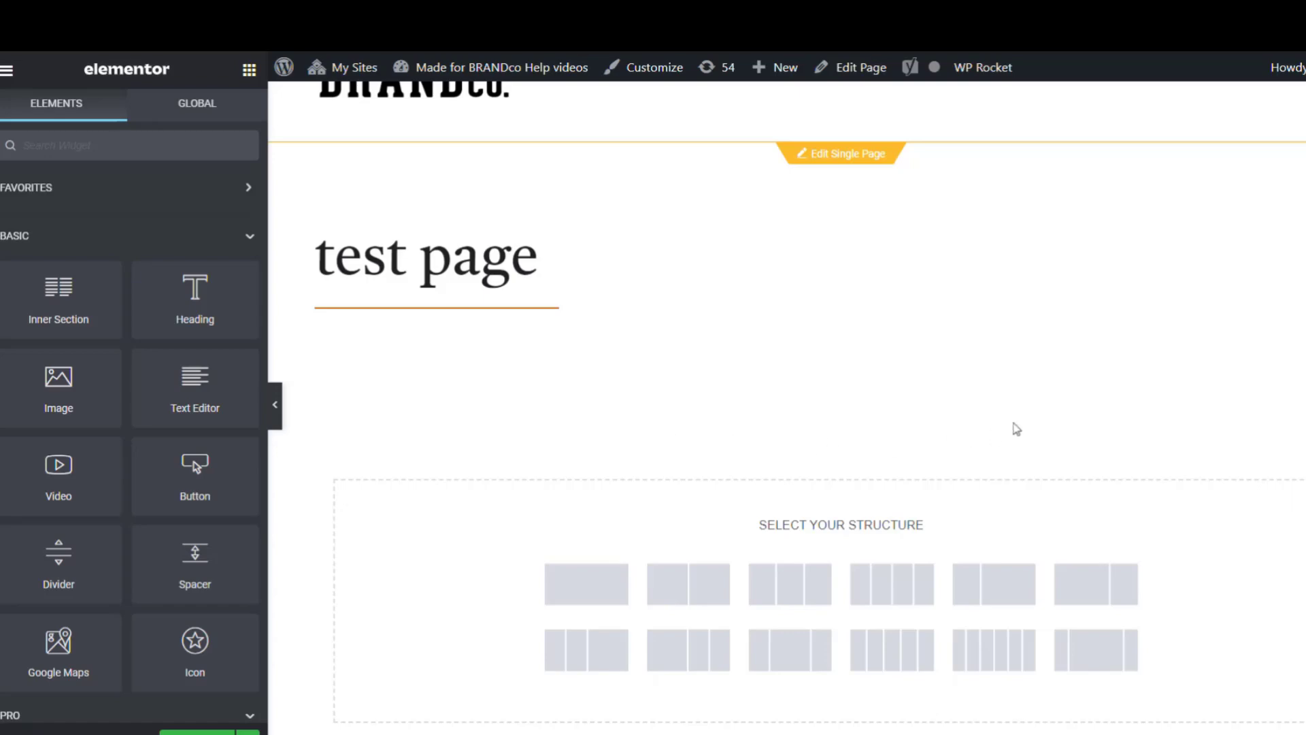
click(611, 597)
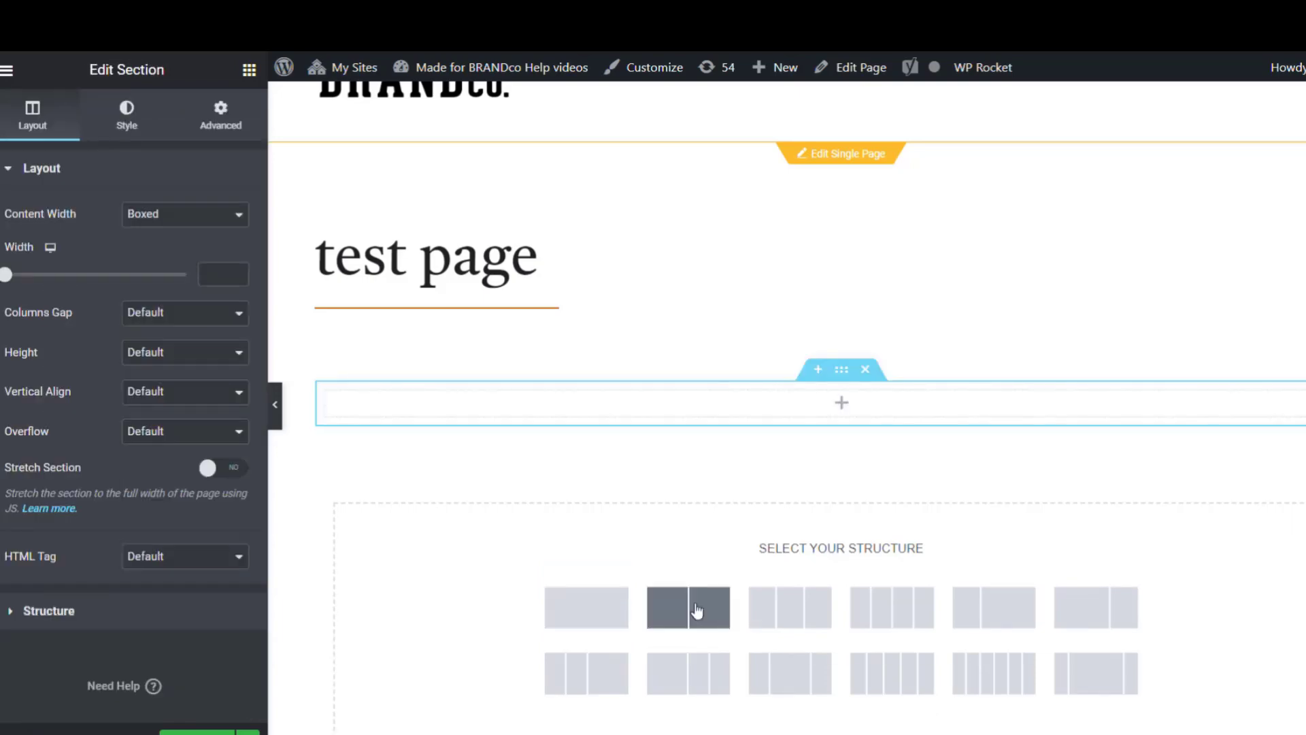
click(697, 611)
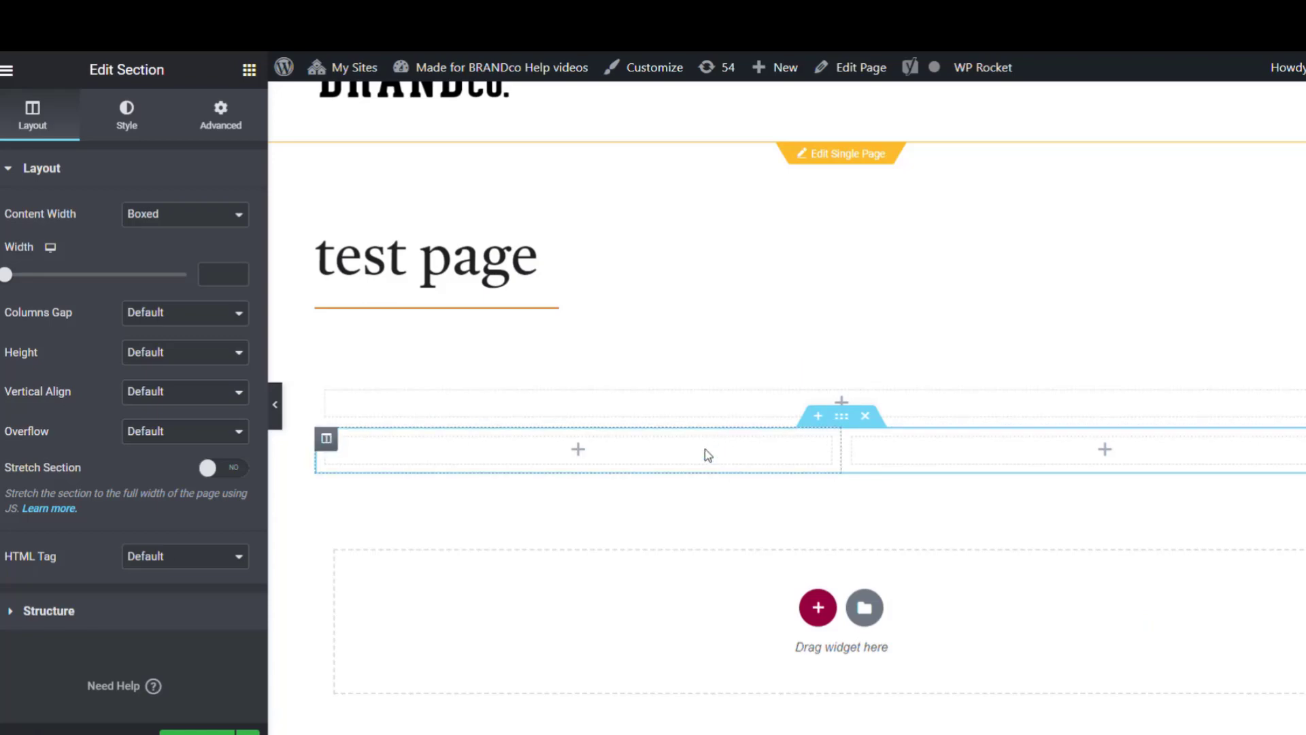
- Add a Heading widget with the title "Heading" to the single-column section, centre it and show its style settings
click(249, 69)
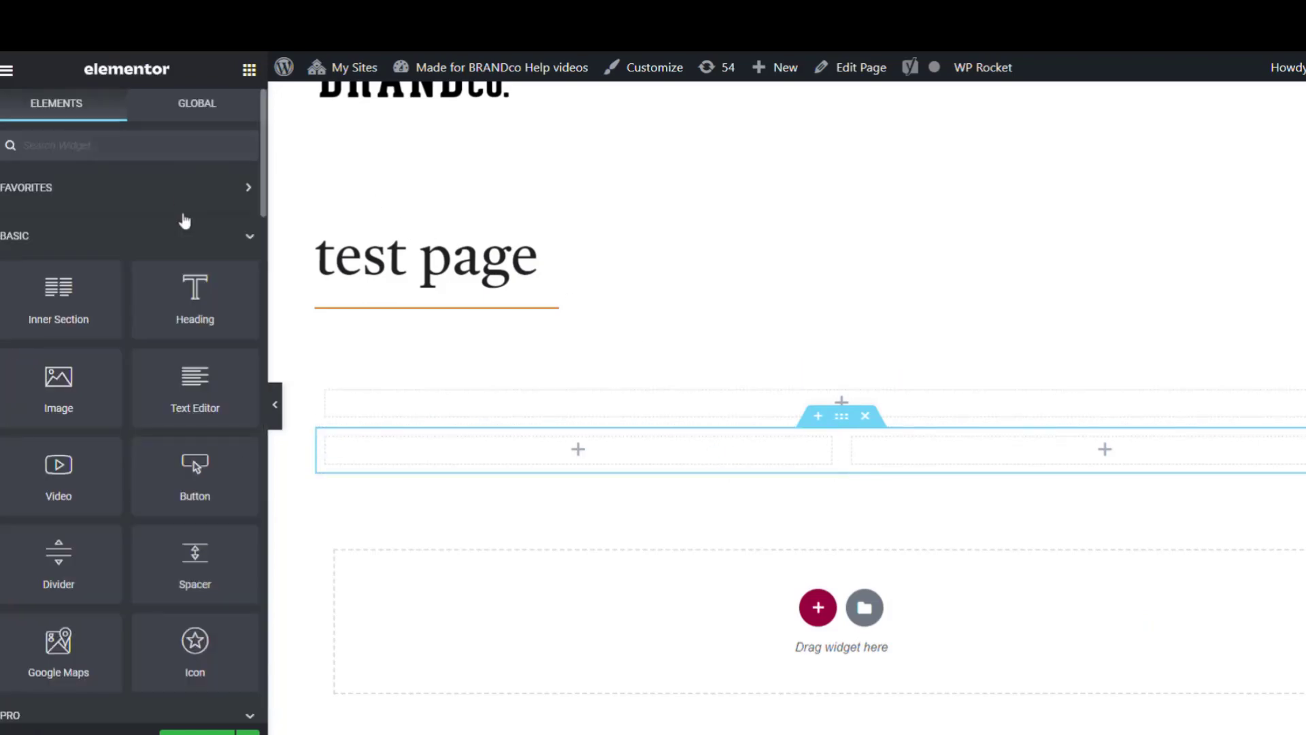
drag(198, 296, 741, 394)
text(Heading)
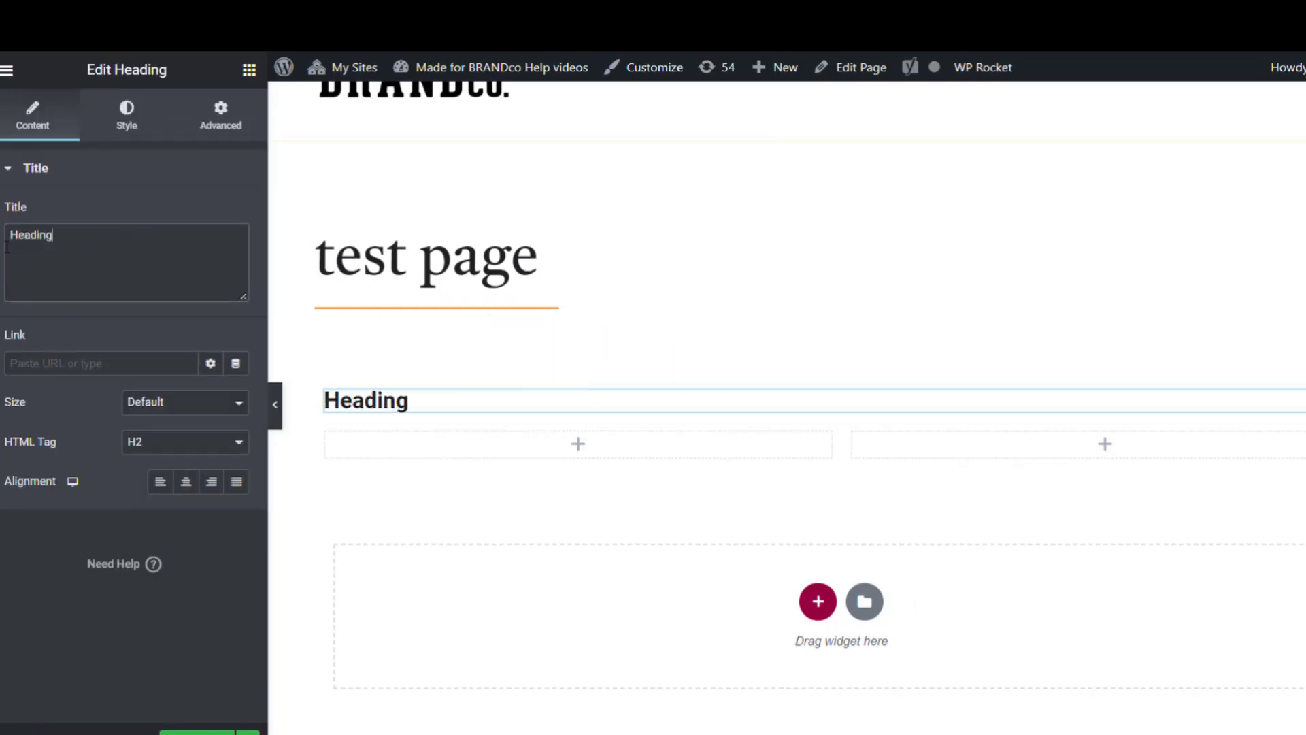
click(191, 484)
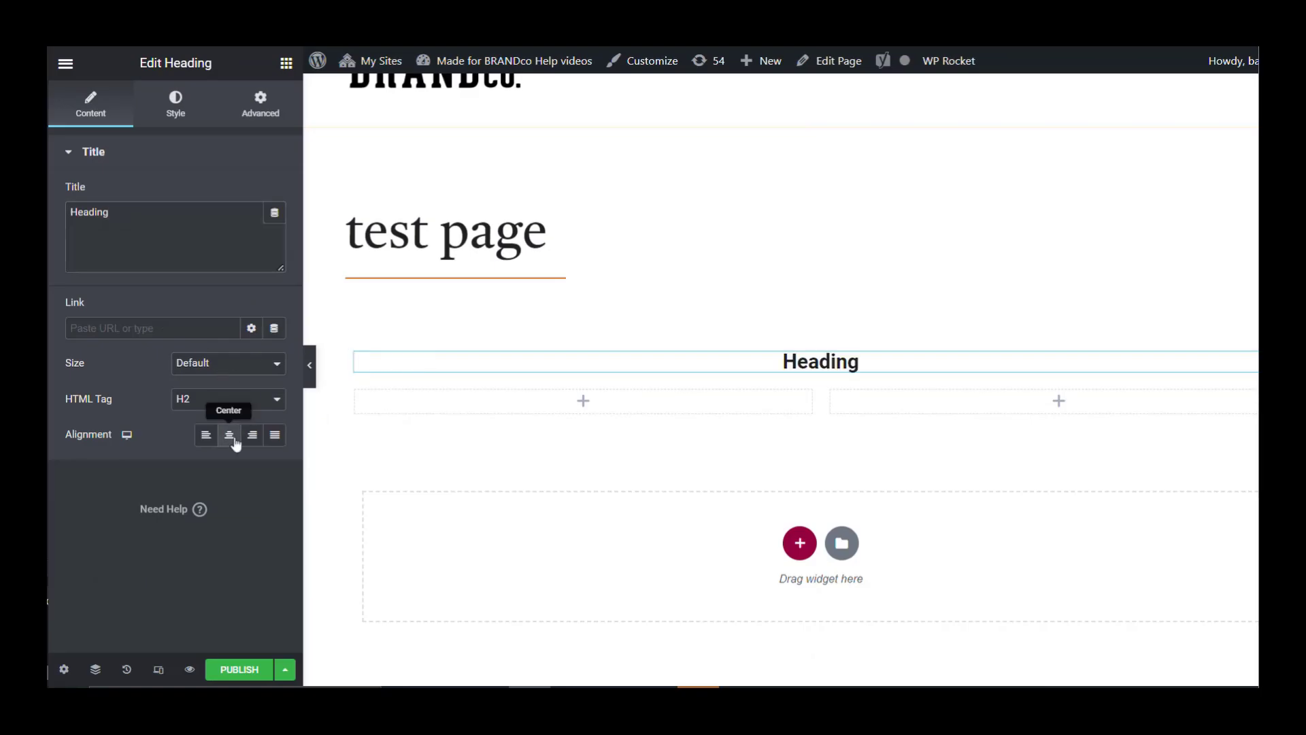
click(184, 112)
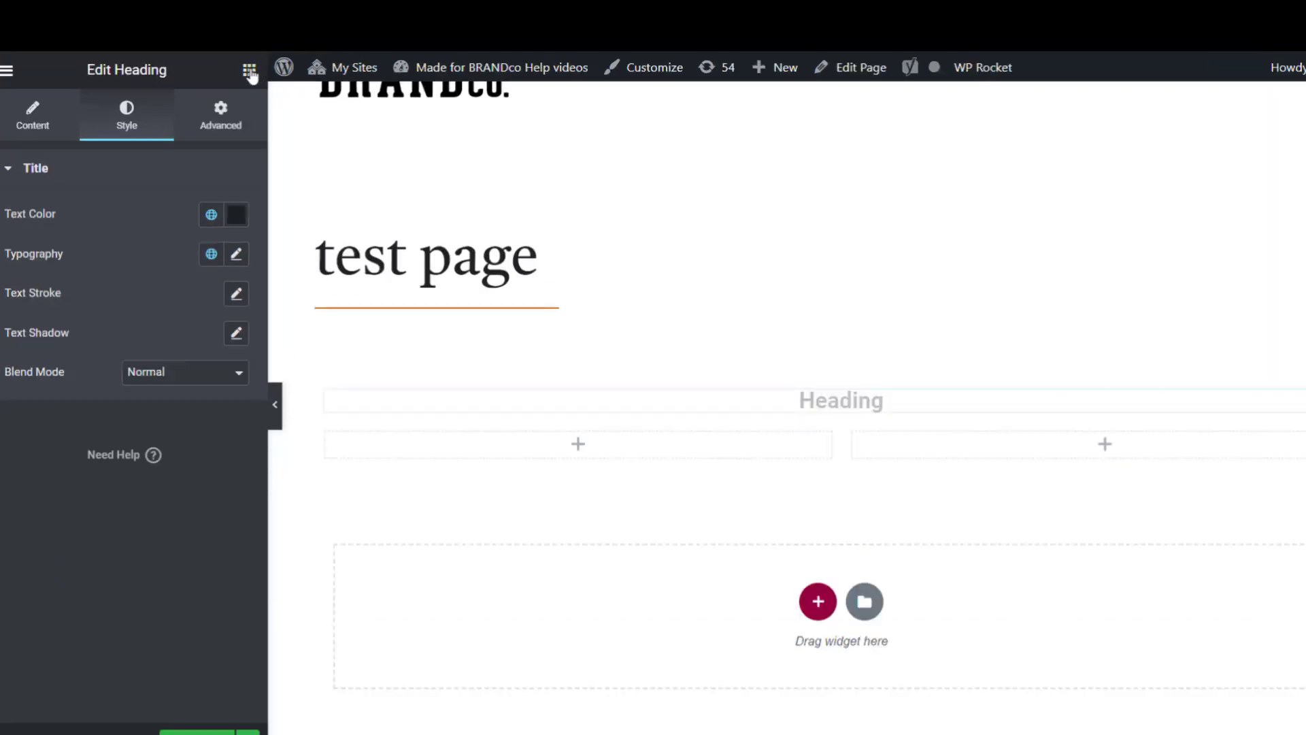
- Add an Image widget to the first column of the two-column section and fill it with Sample-picture.jpg from the media library
click(249, 71)
drag(81, 402, 603, 467)
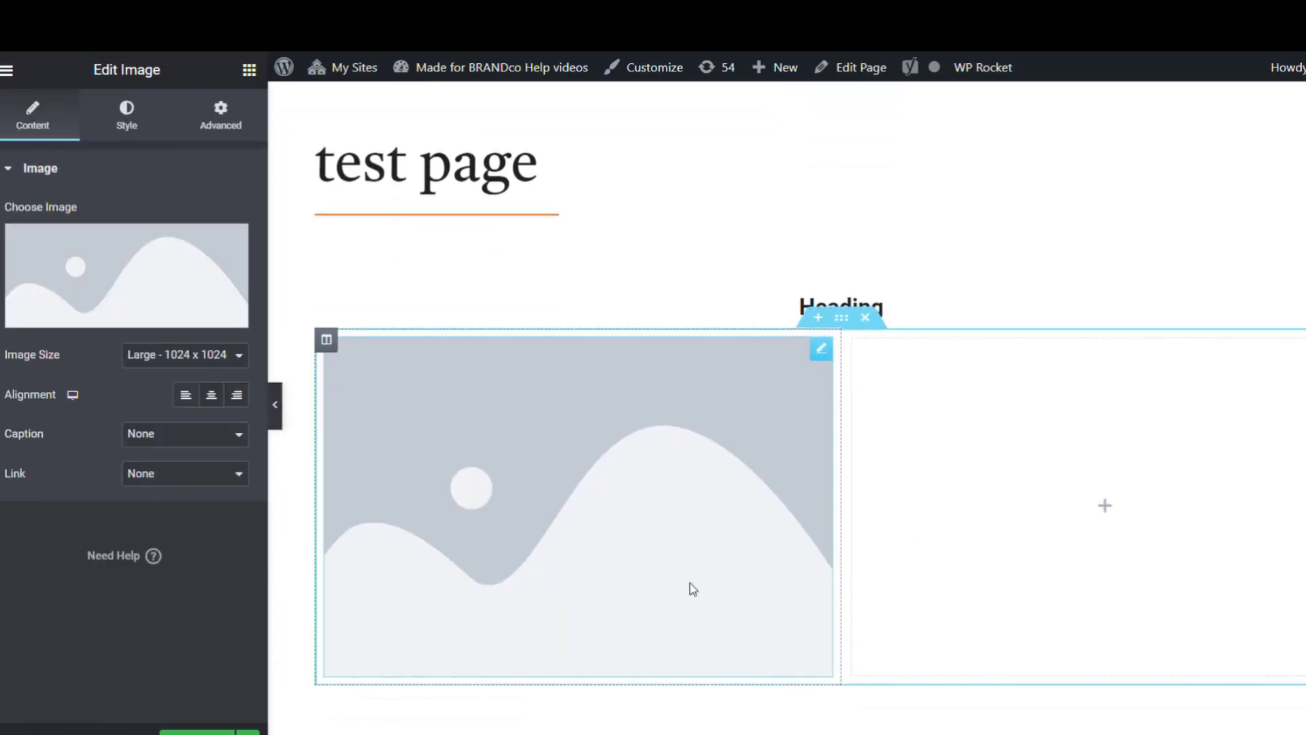
click(134, 313)
drag(292, 357, 697, 419)
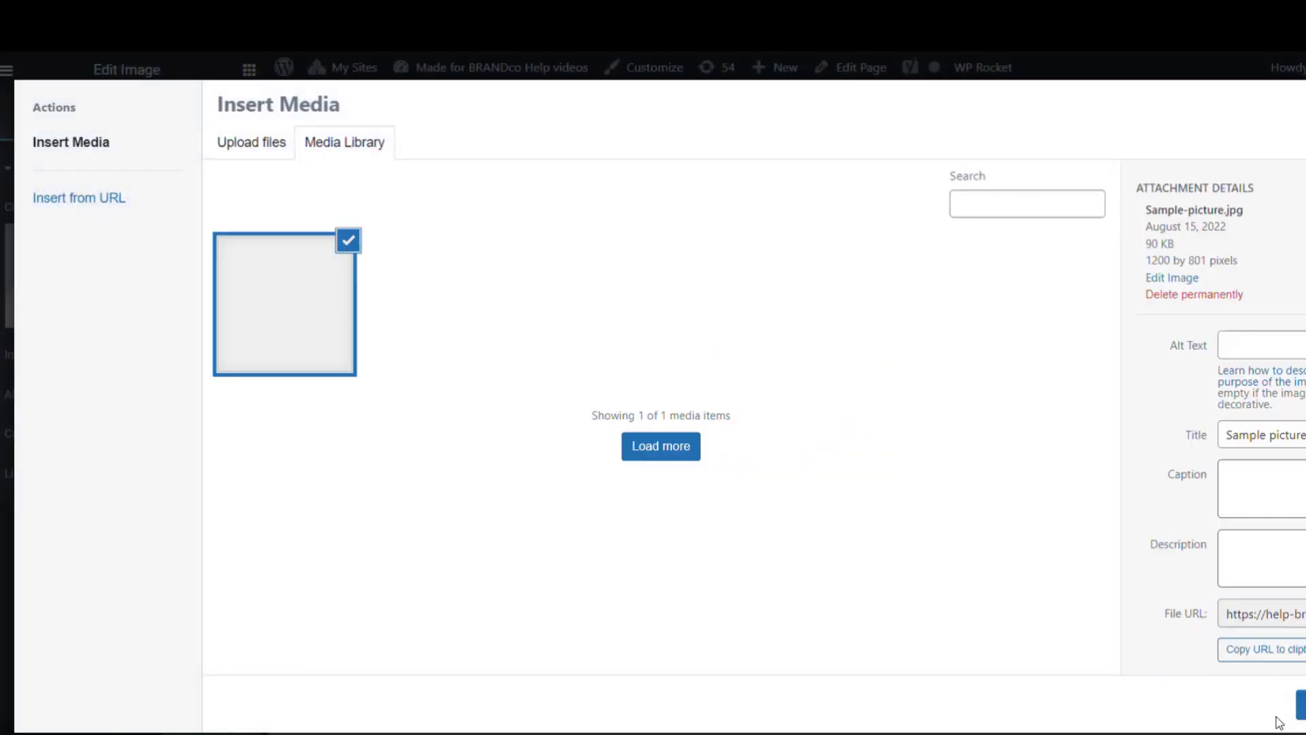
click(1293, 708)
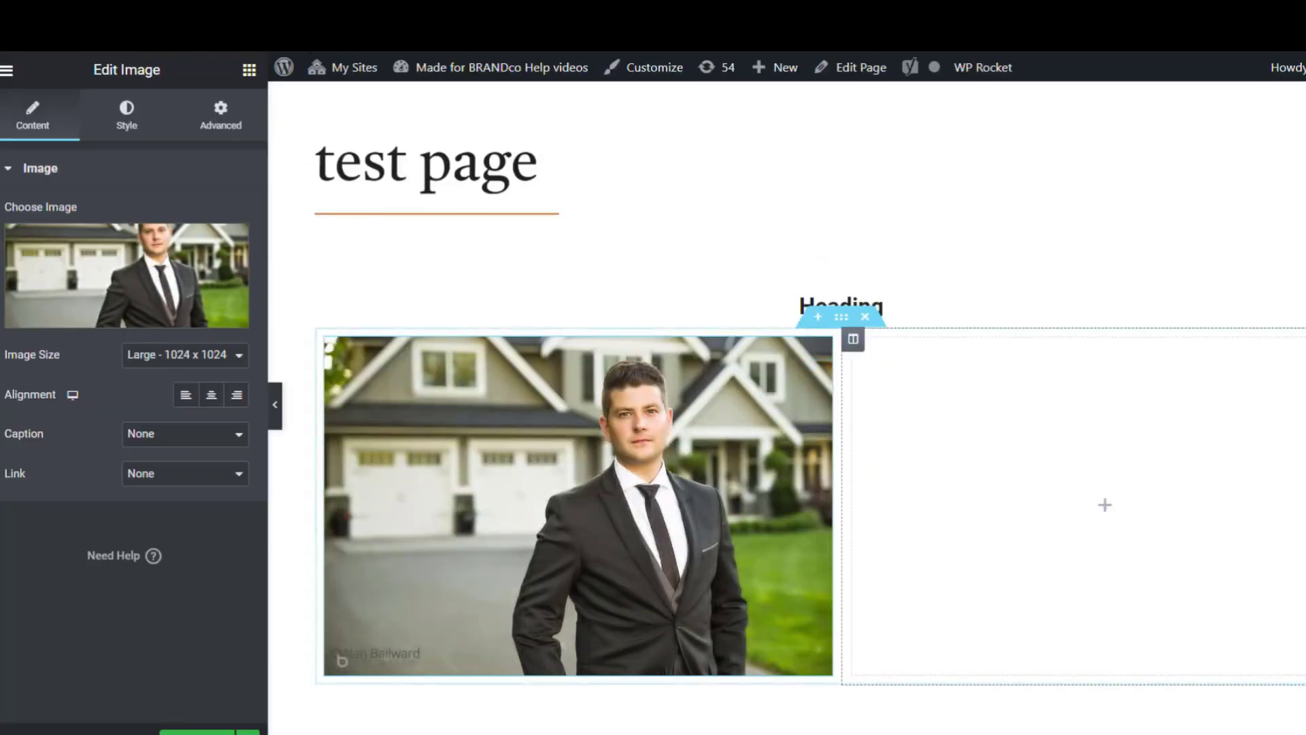
- Place a Text Editor widget in the empty column beside the picture
click(894, 142)
click(250, 77)
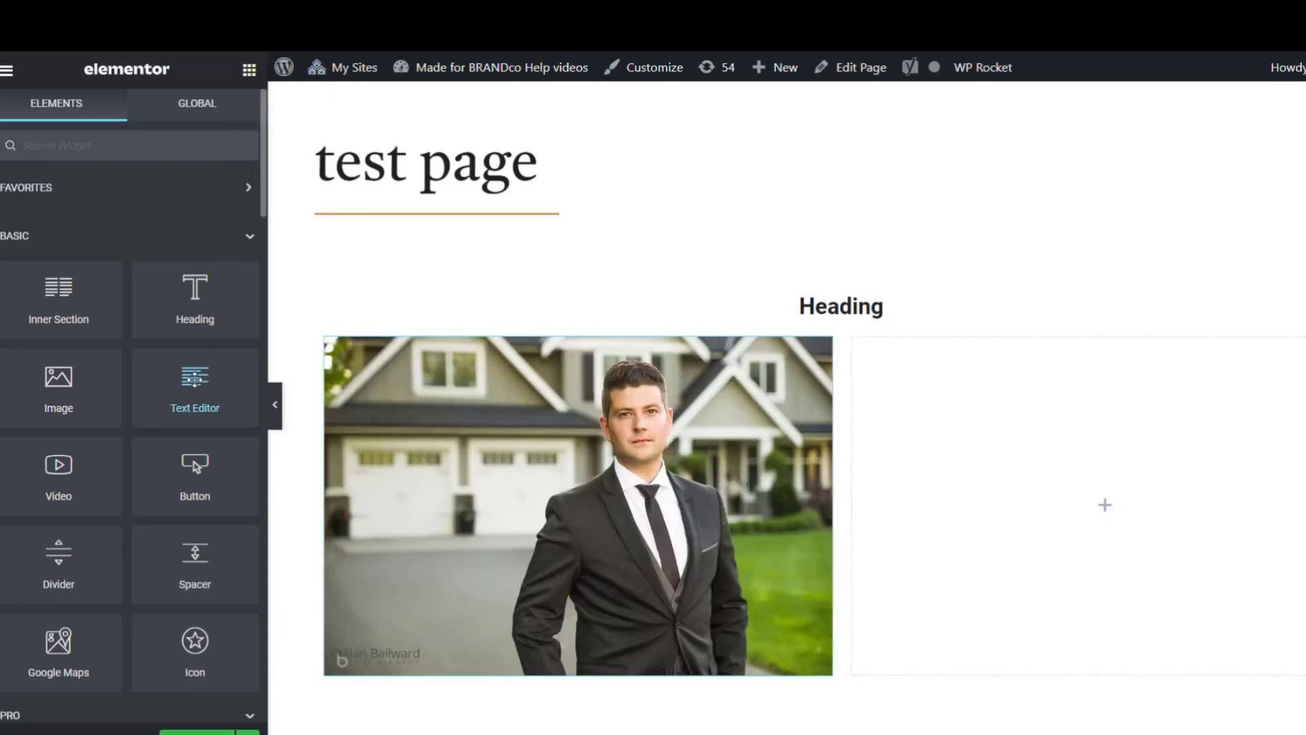
drag(195, 388, 1142, 473)
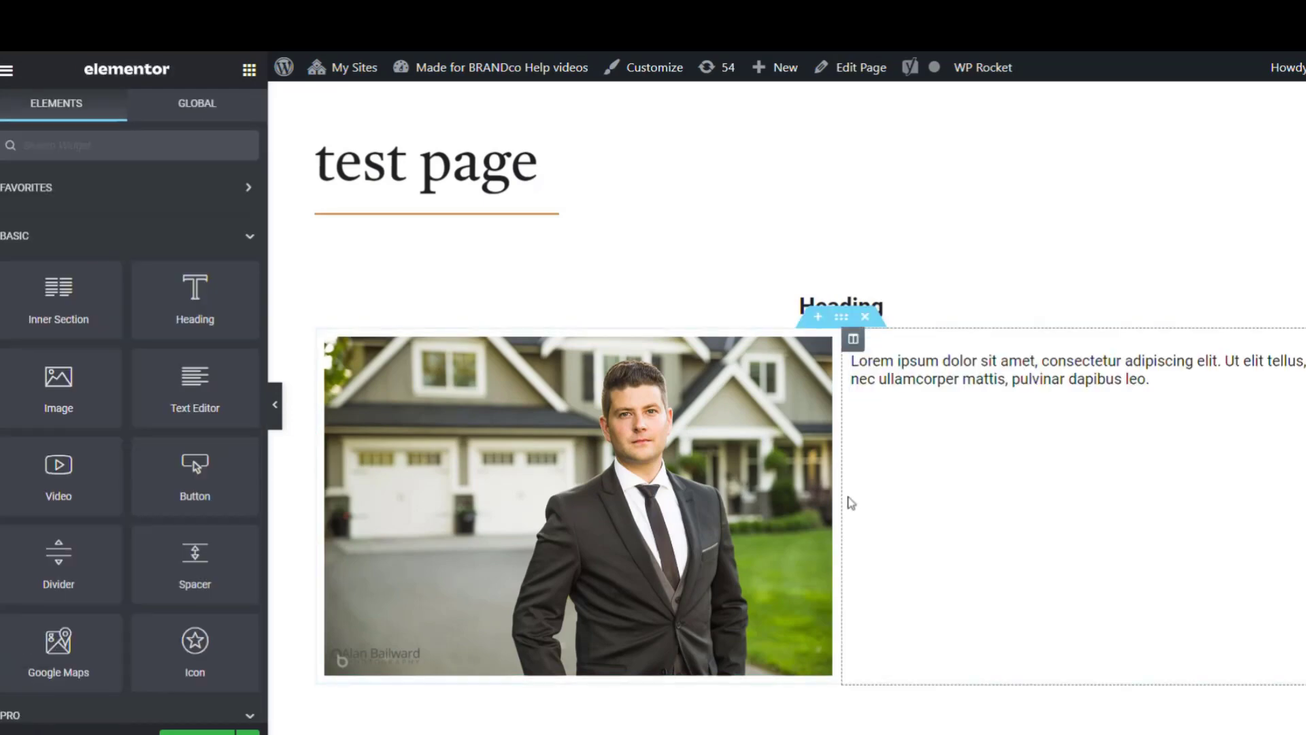
- Delete the two-column section and the heading section from the page
click(864, 316)
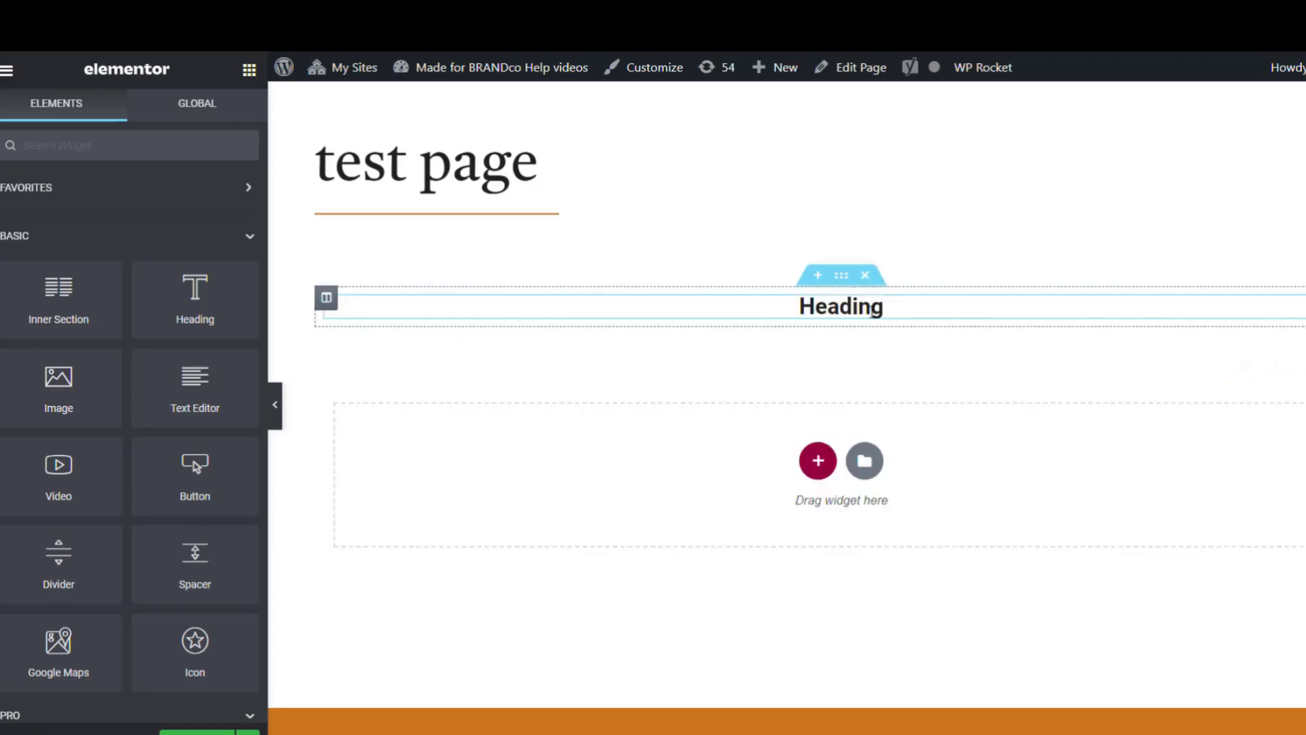
click(865, 275)
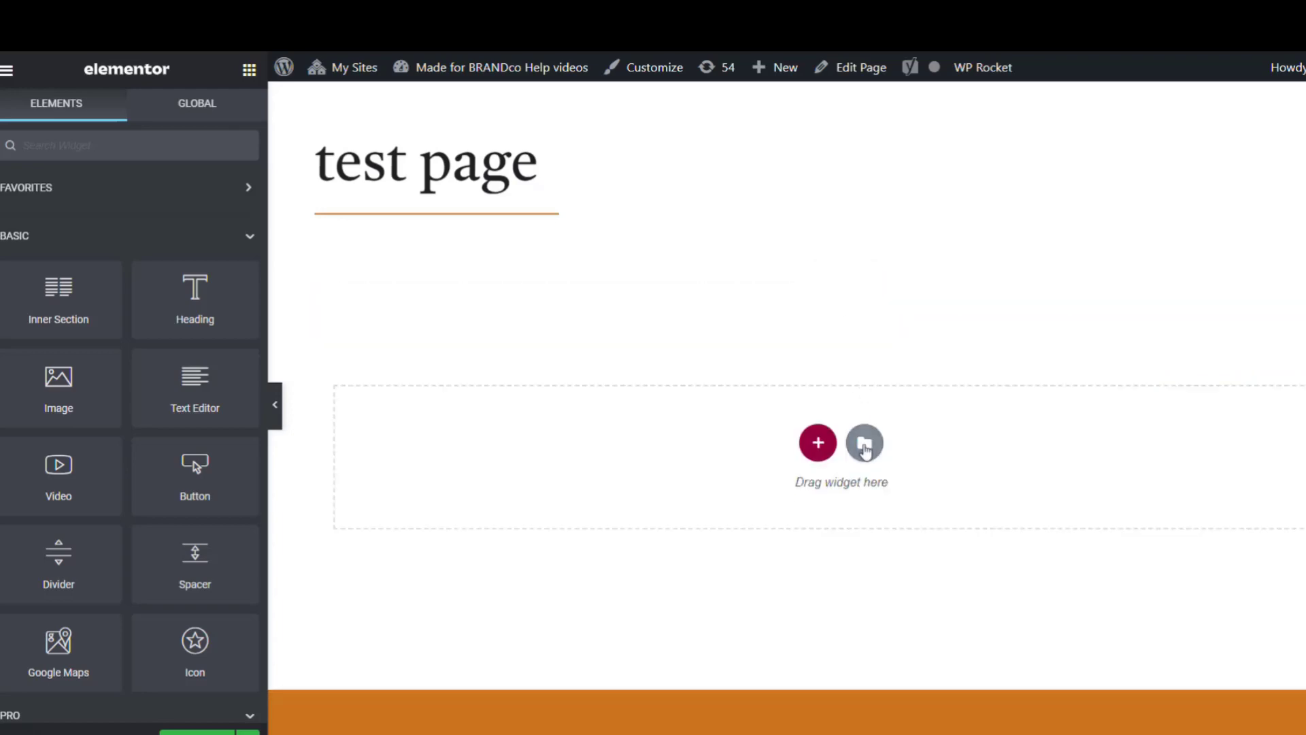
- Search the library's page templates for "real estate" and insert the Luxury Real Estate – Home page template
click(865, 443)
click(1102, 165)
text(real estate)
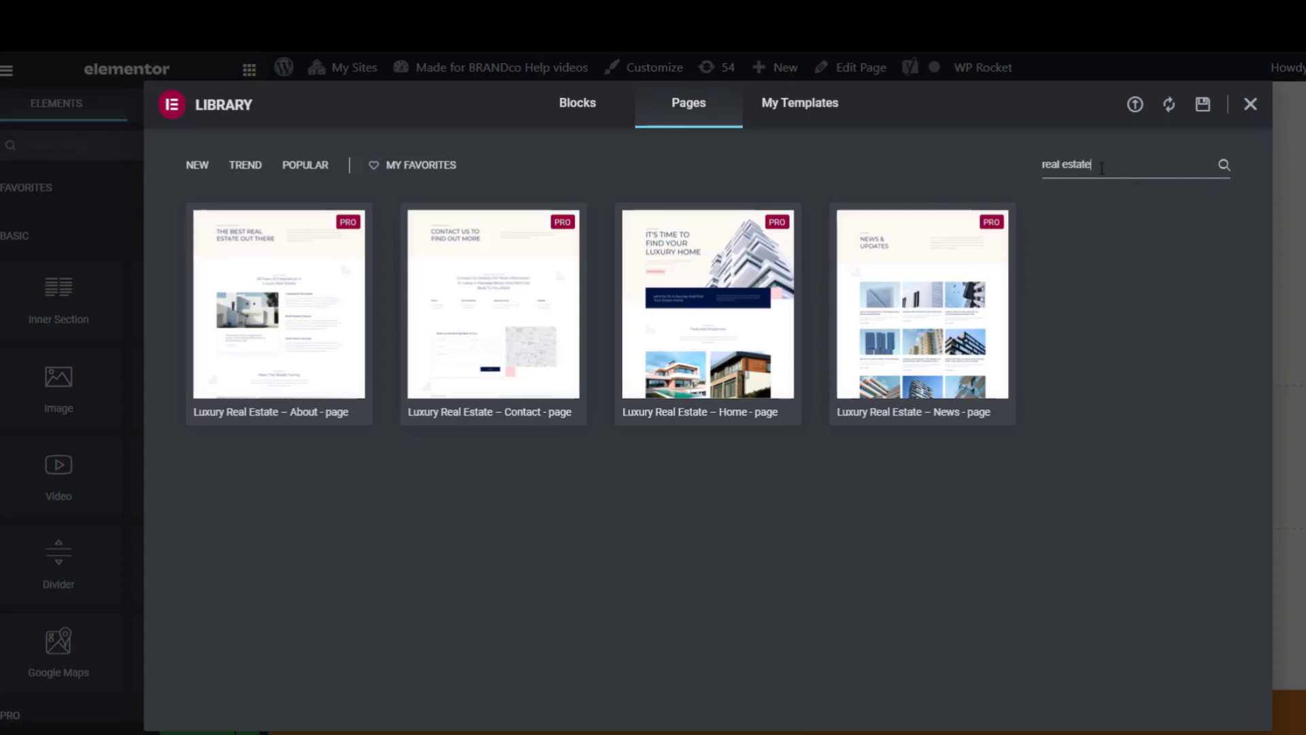
click(710, 296)
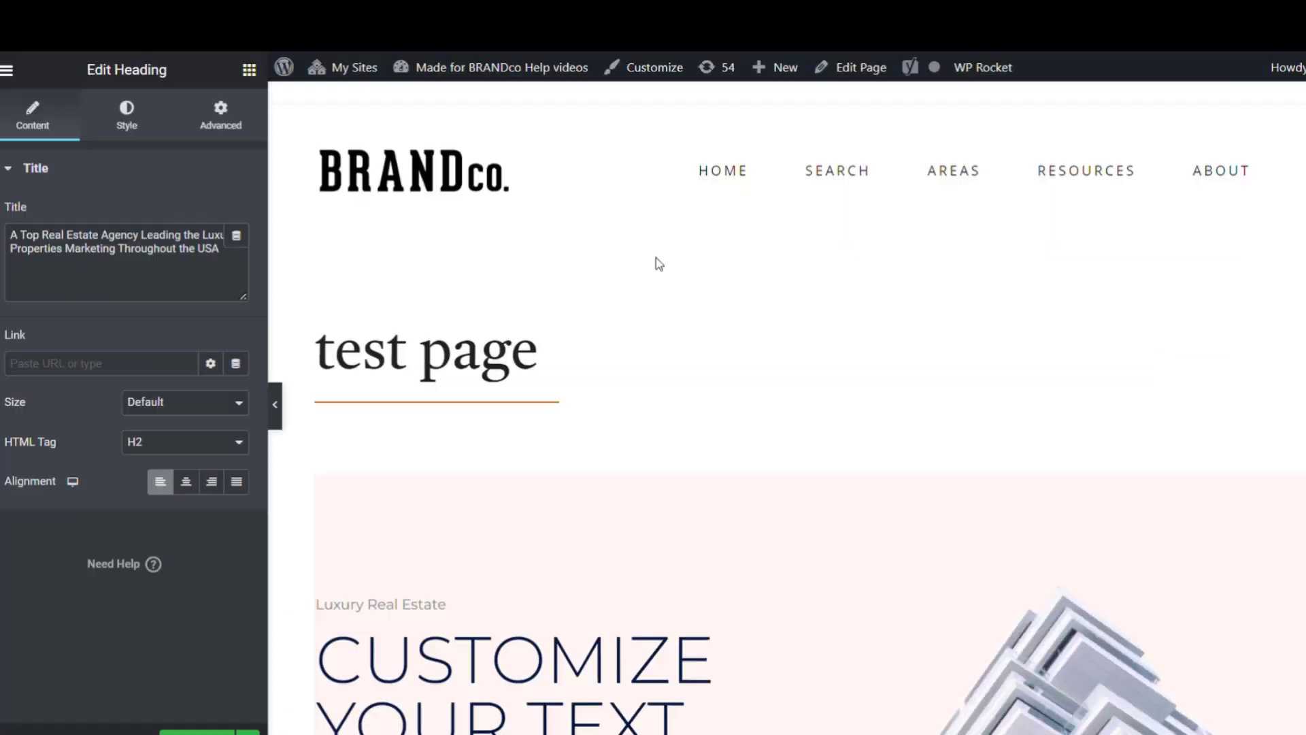
- Change the large hero heading's text color to red and its font family to a plain sans-serif
scroll(725, 470, down, 1)
click(694, 565)
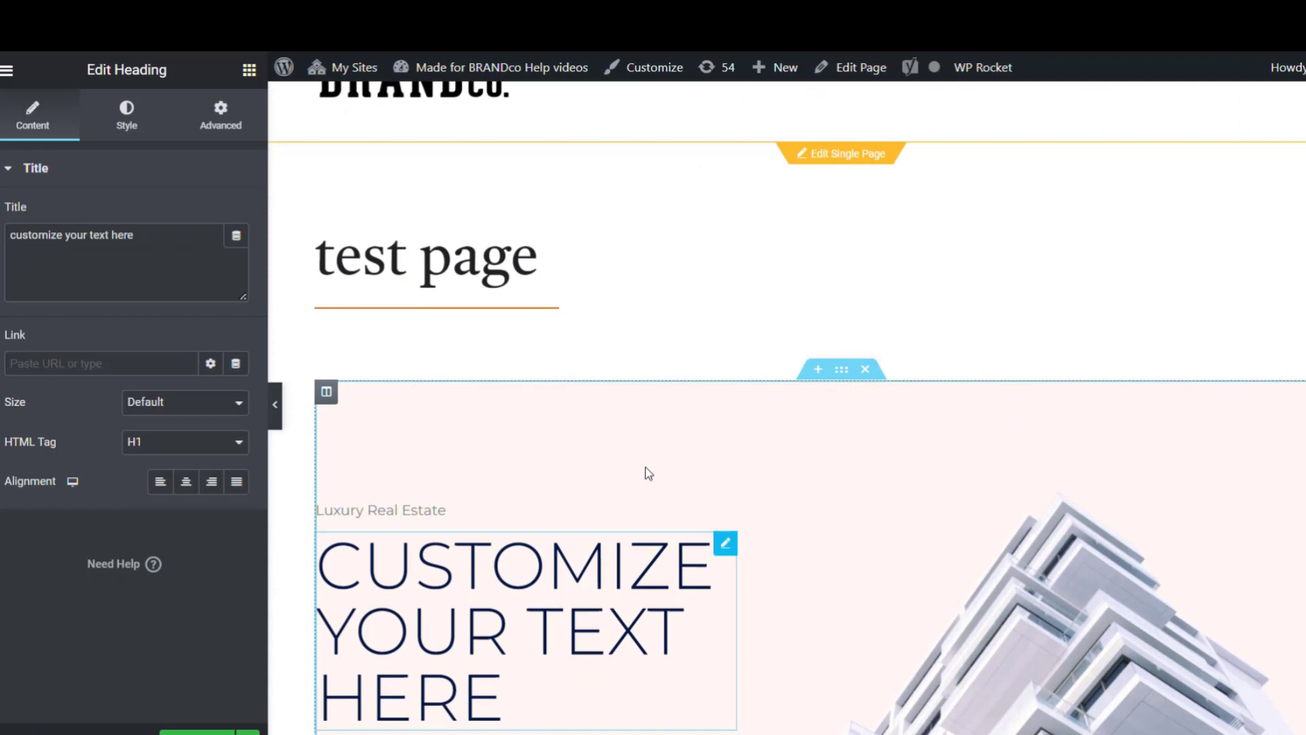
click(134, 125)
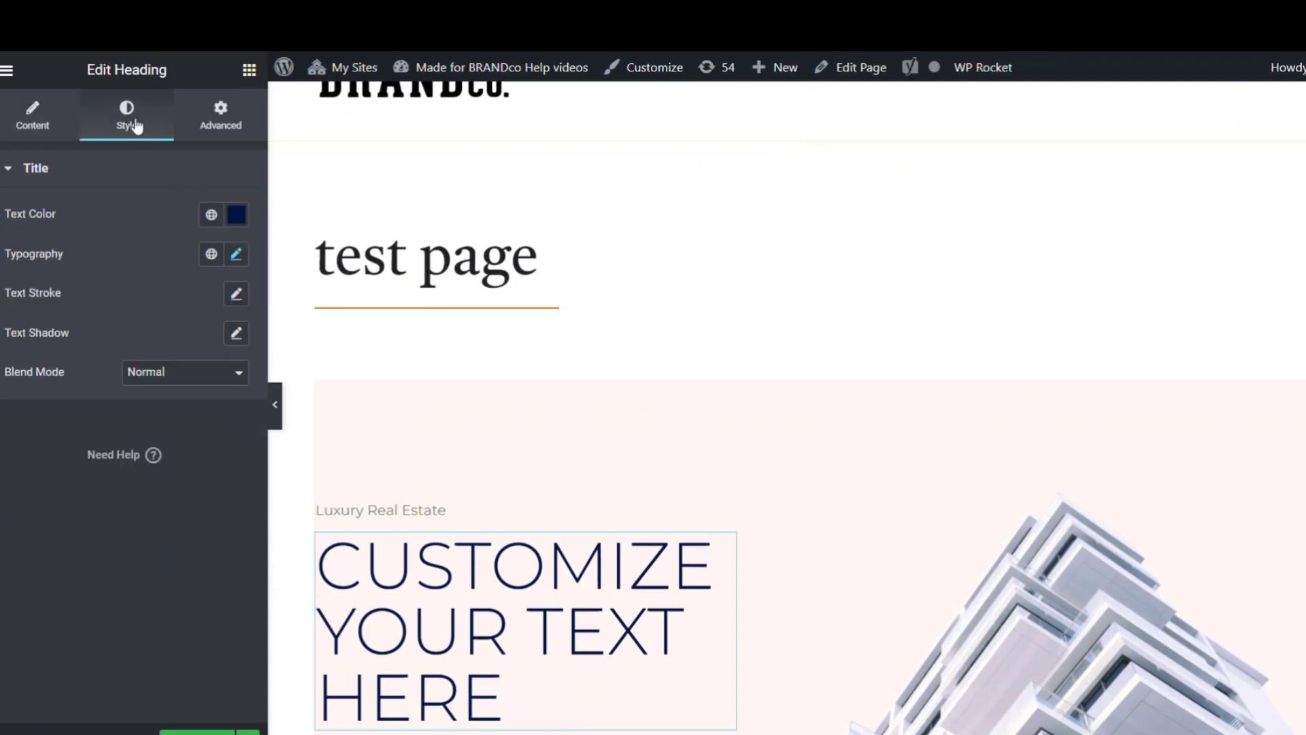
click(236, 214)
drag(151, 456, 20, 456)
click(237, 255)
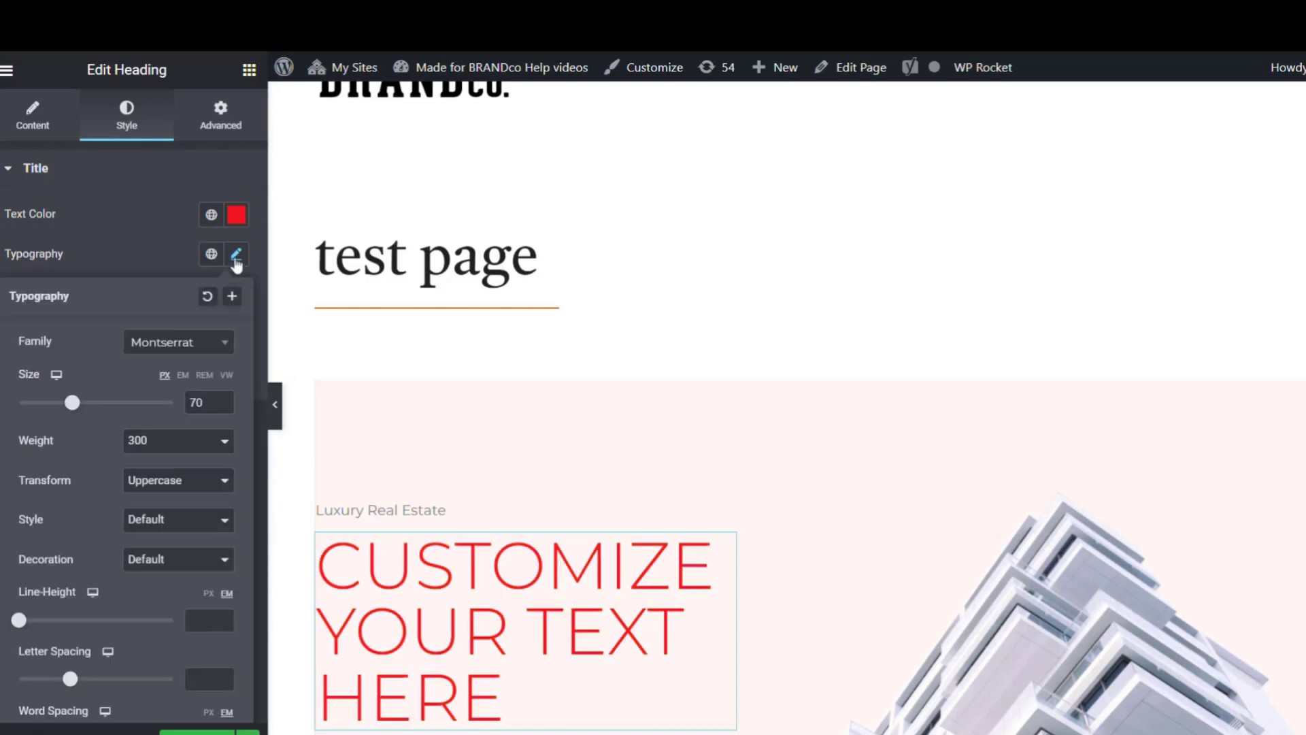
click(206, 351)
drag(225, 408, 223, 477)
- Open the background style settings of the hero section containing the building image
scroll(885, 300, down, 2)
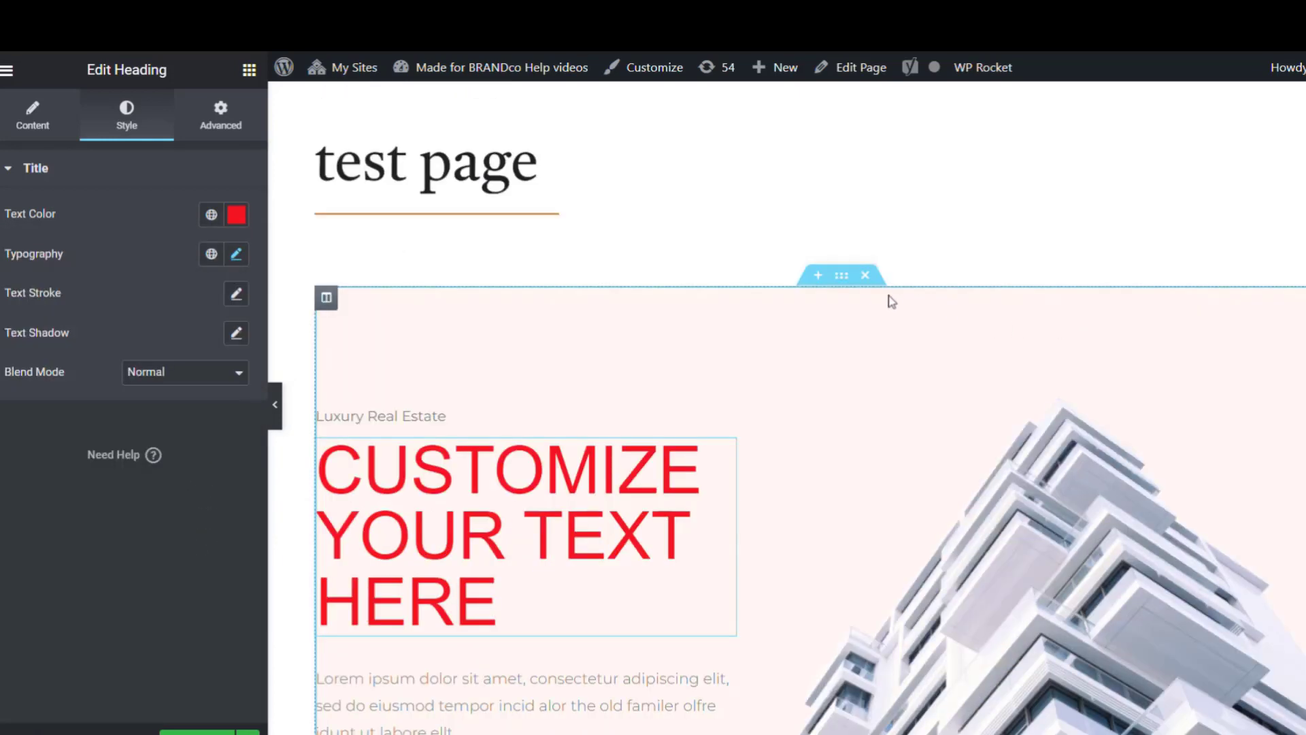
click(842, 275)
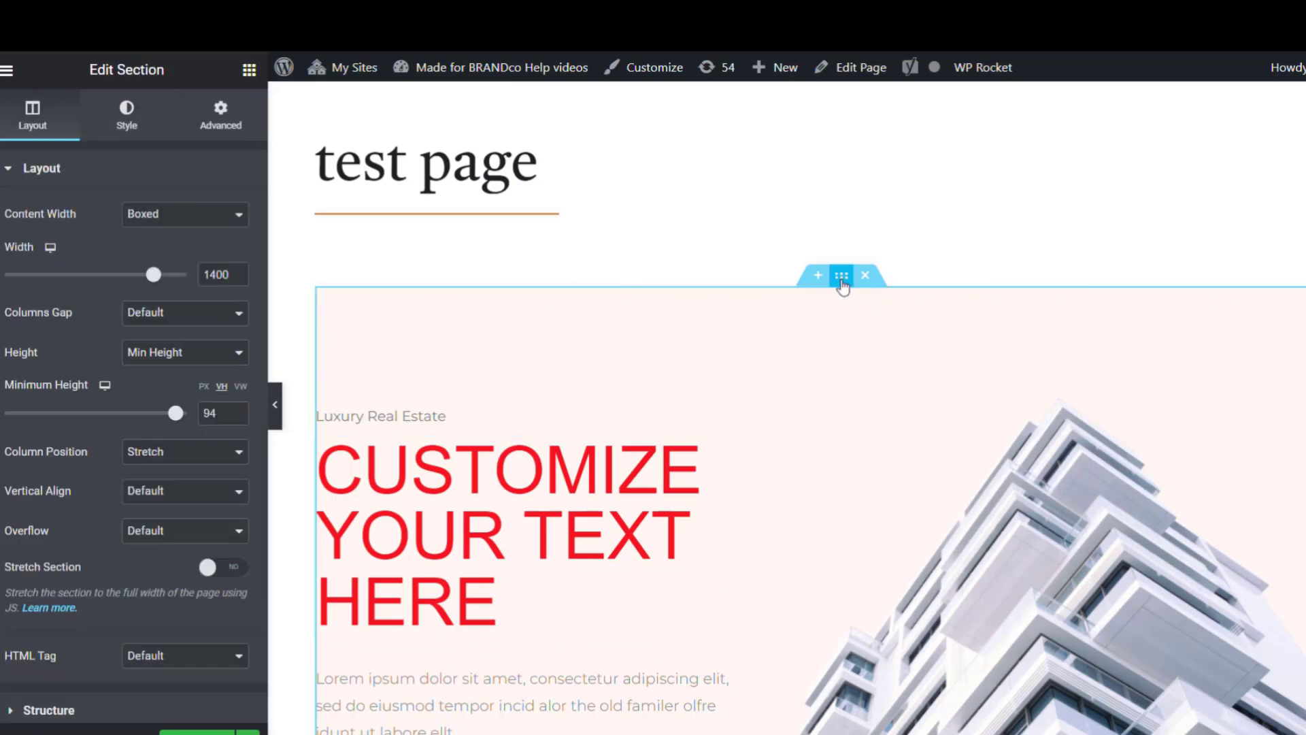
click(127, 130)
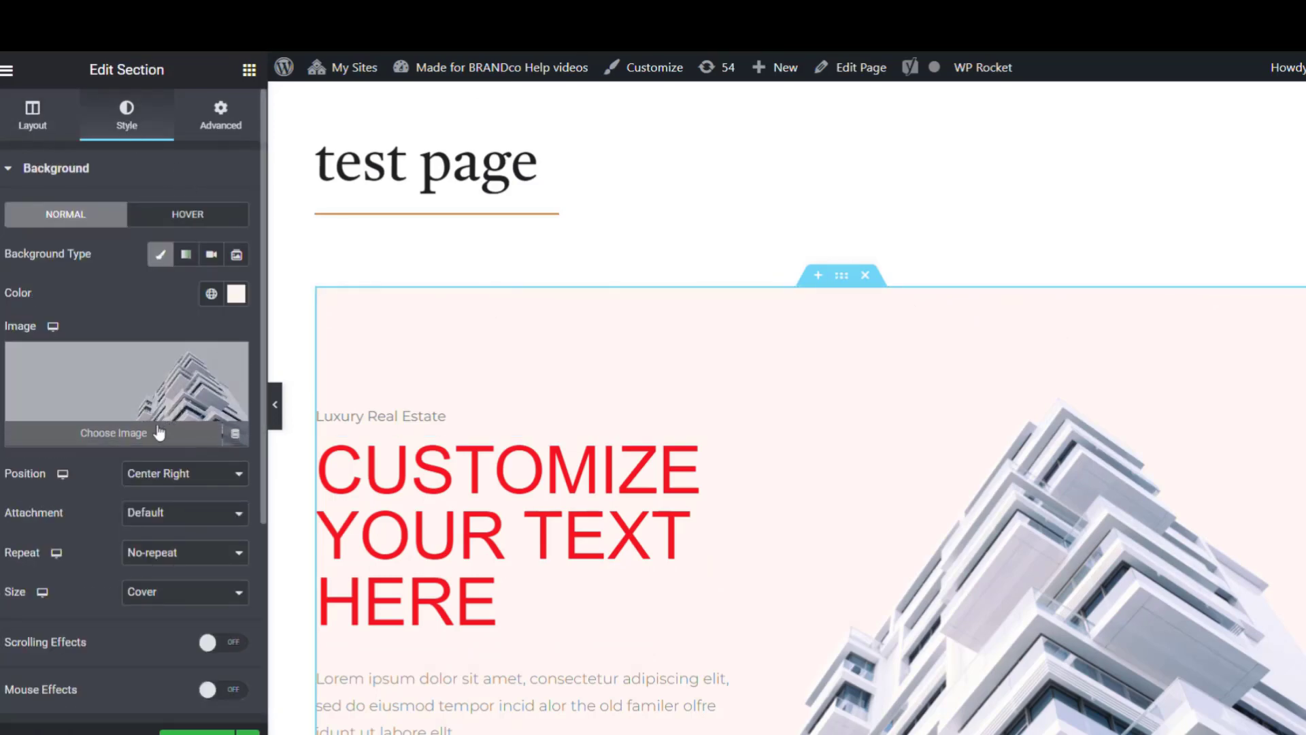
- Delete the dark blue "Let's Go On A Journey" section and the Featured Properties section below the hero
scroll(917, 407, down, 7)
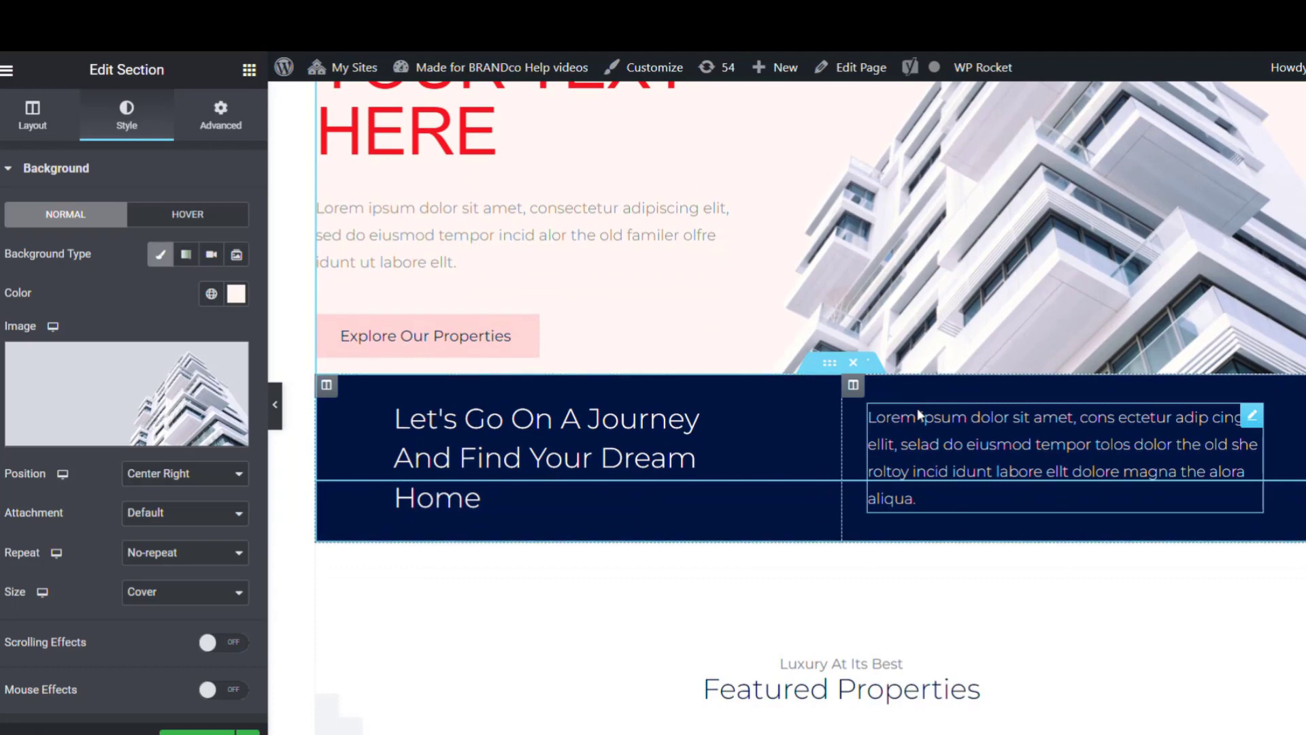
click(853, 361)
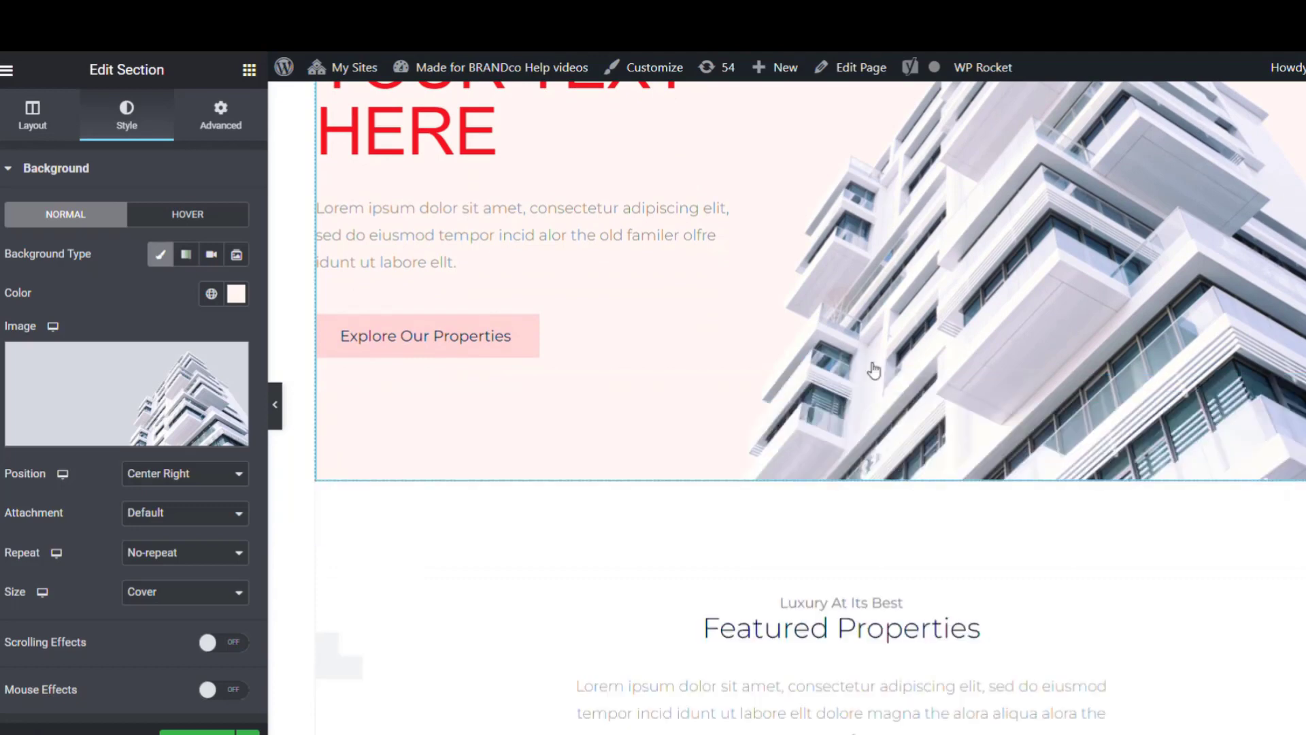
scroll(874, 370, down, 3)
click(861, 288)
click(860, 288)
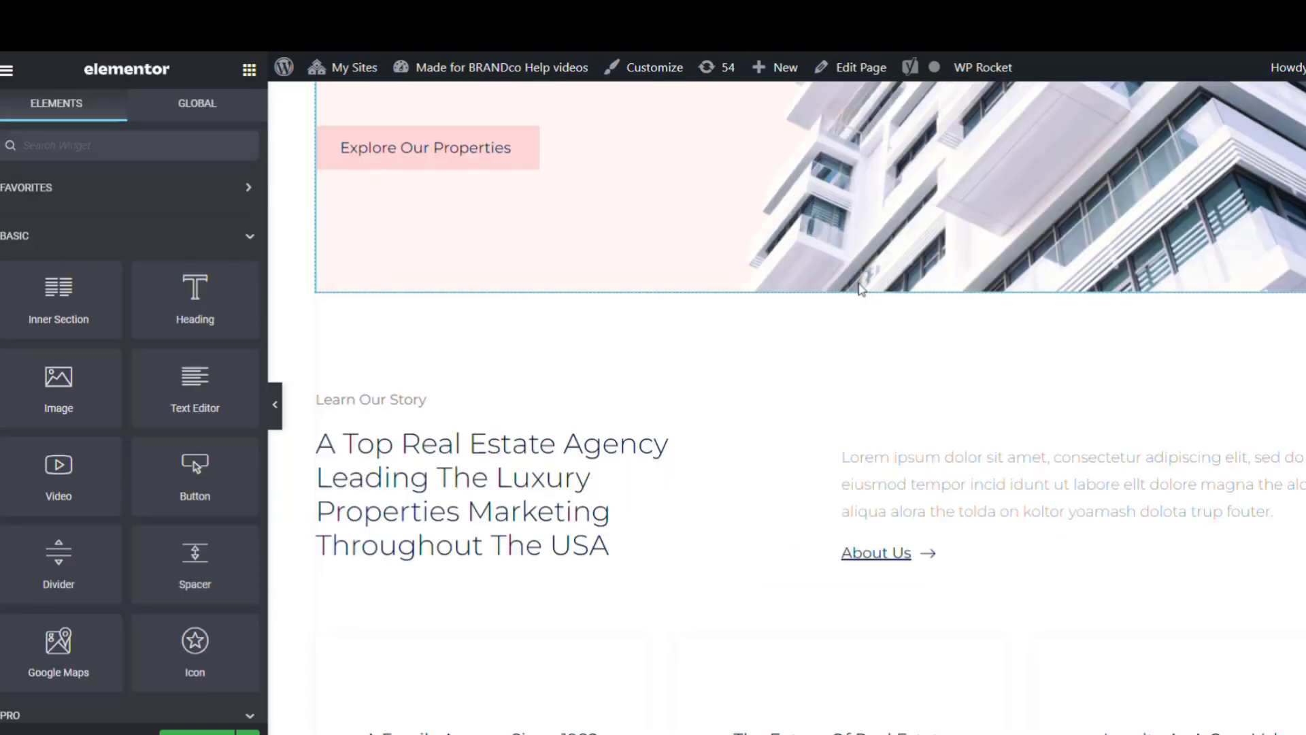
- Replace the "Learn Our Story" and "A Top Real Estate Agency" headings with a Video widget
right_click(621, 452)
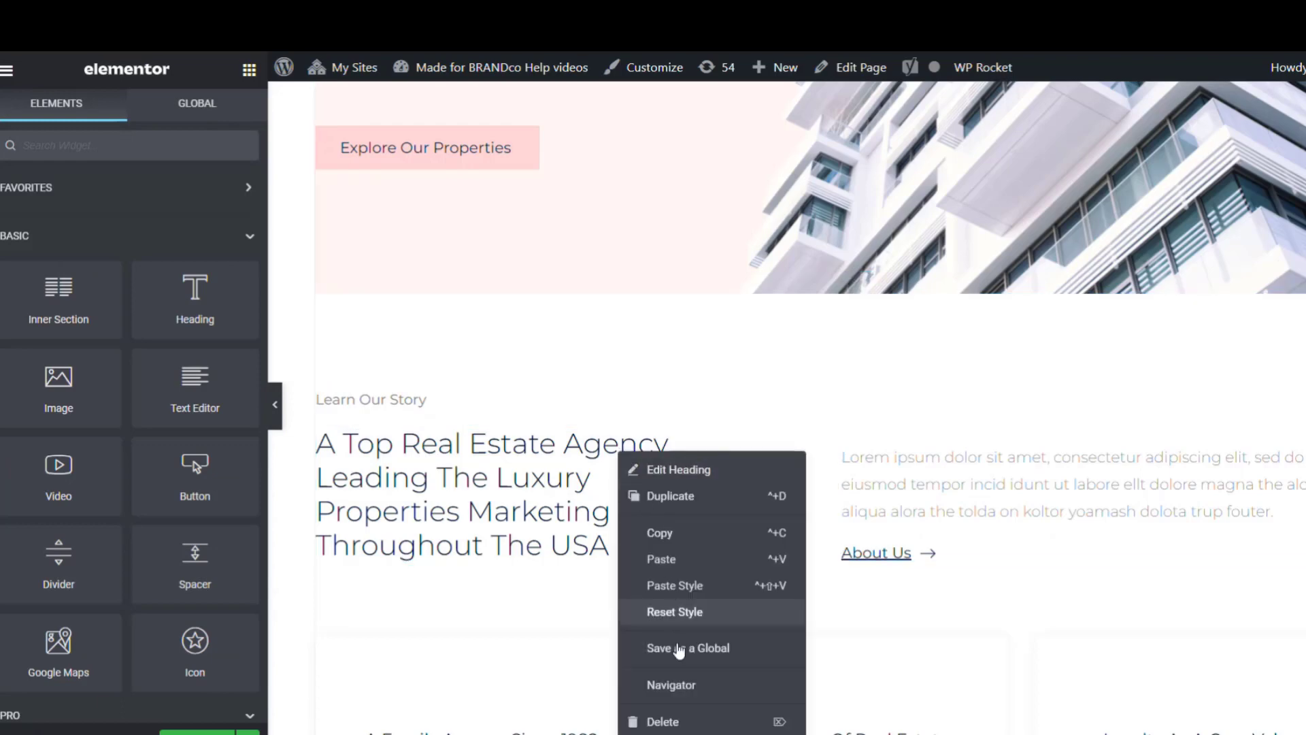
click(661, 722)
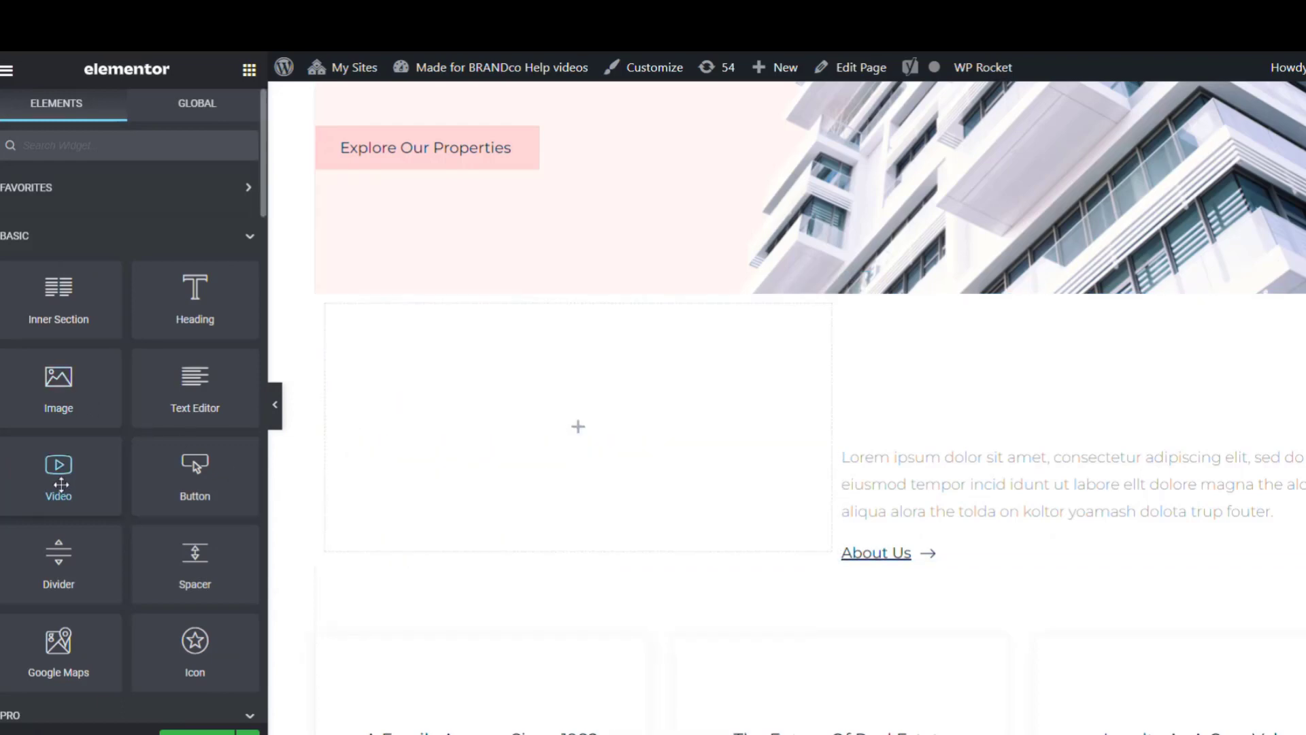
drag(60, 468, 398, 450)
drag(59, 387, 1079, 586)
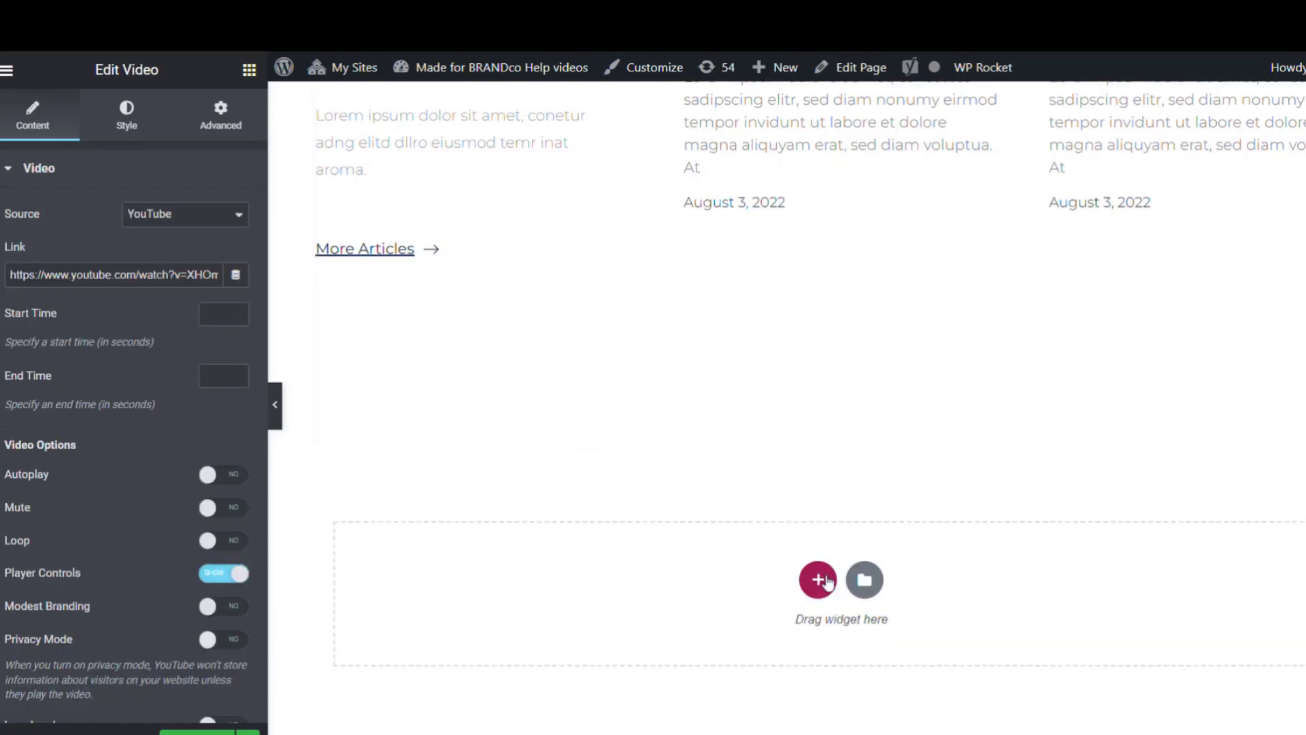
- Add a two-column section at the end of the page with a Form widget in the first column and a Price List in the second
click(823, 582)
click(686, 634)
scroll(195, 231, down, 3)
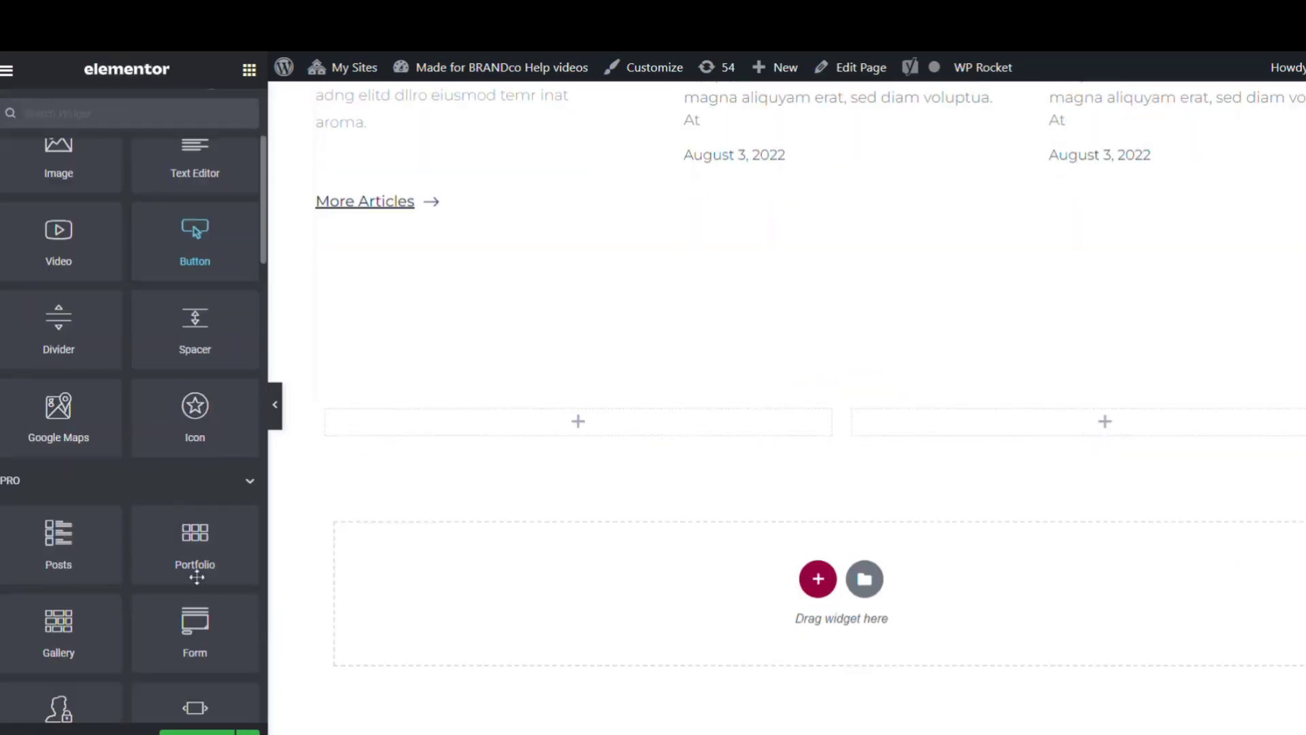
drag(197, 626, 586, 428)
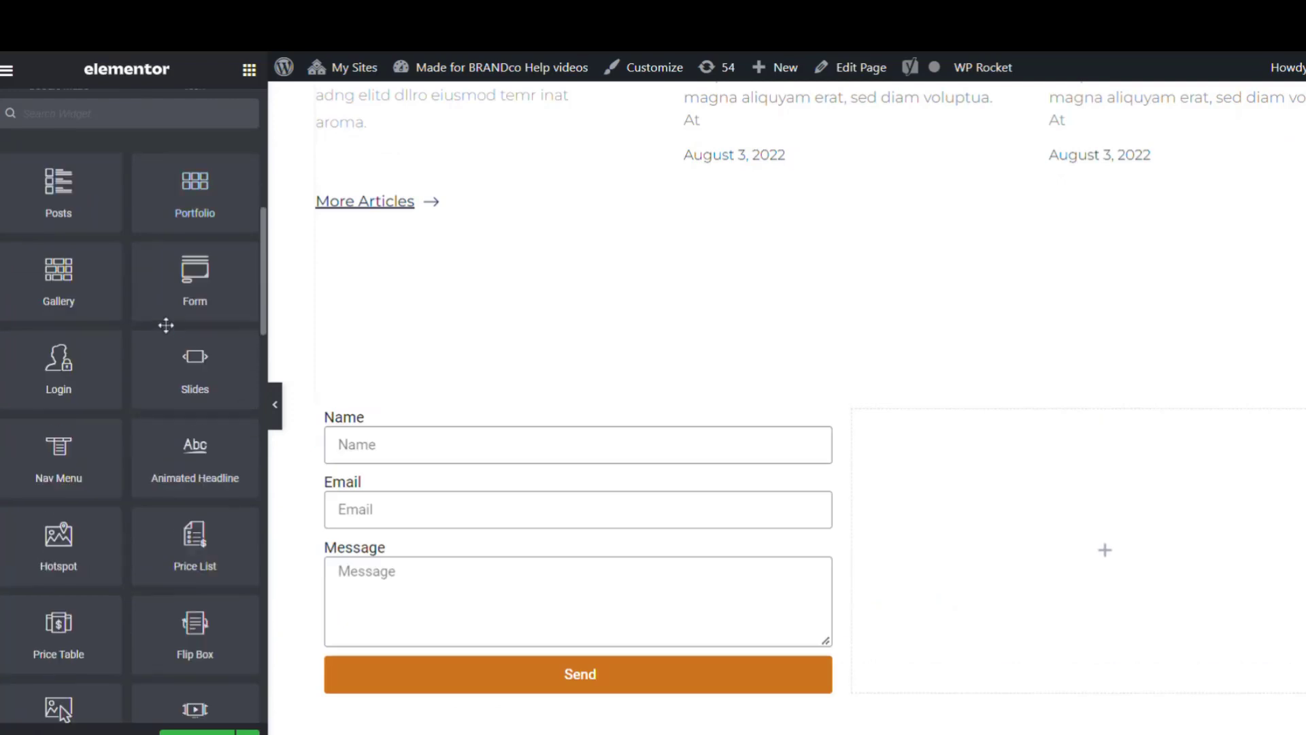
drag(202, 539, 1126, 545)
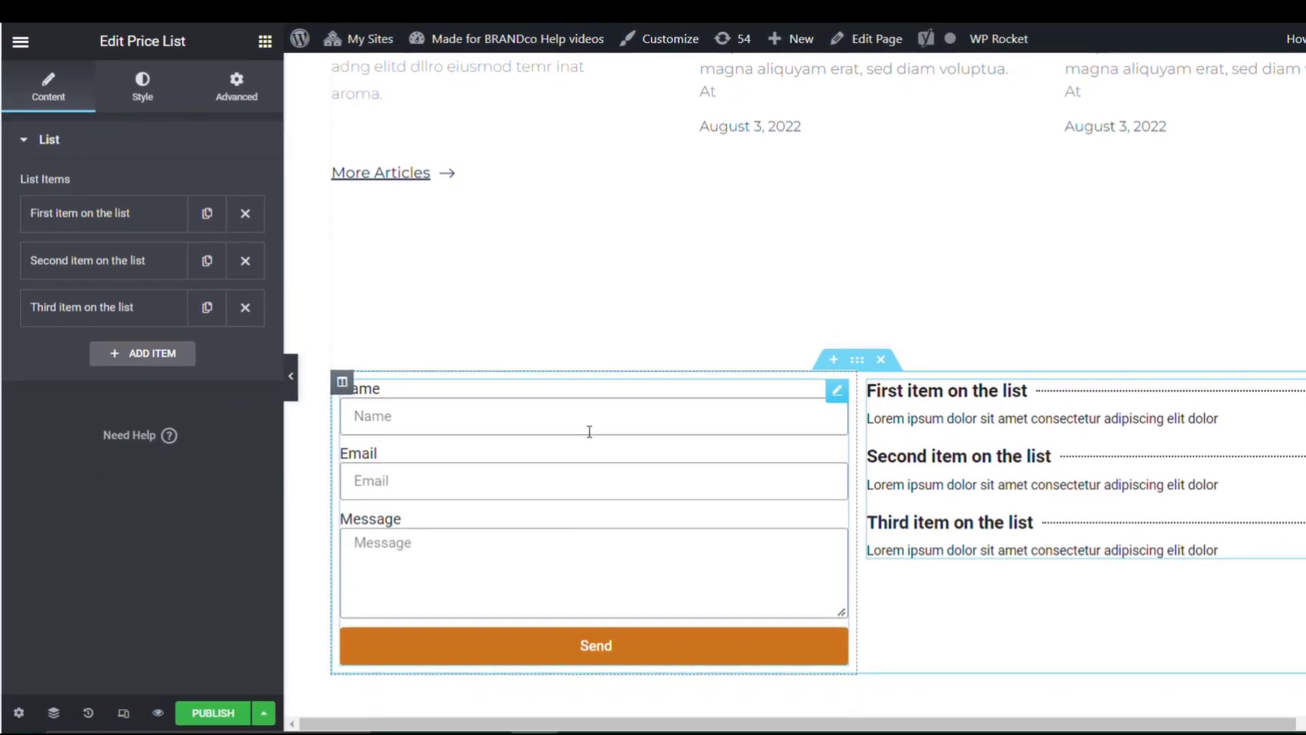
- Publish the page and look over its lower sections
click(268, 716)
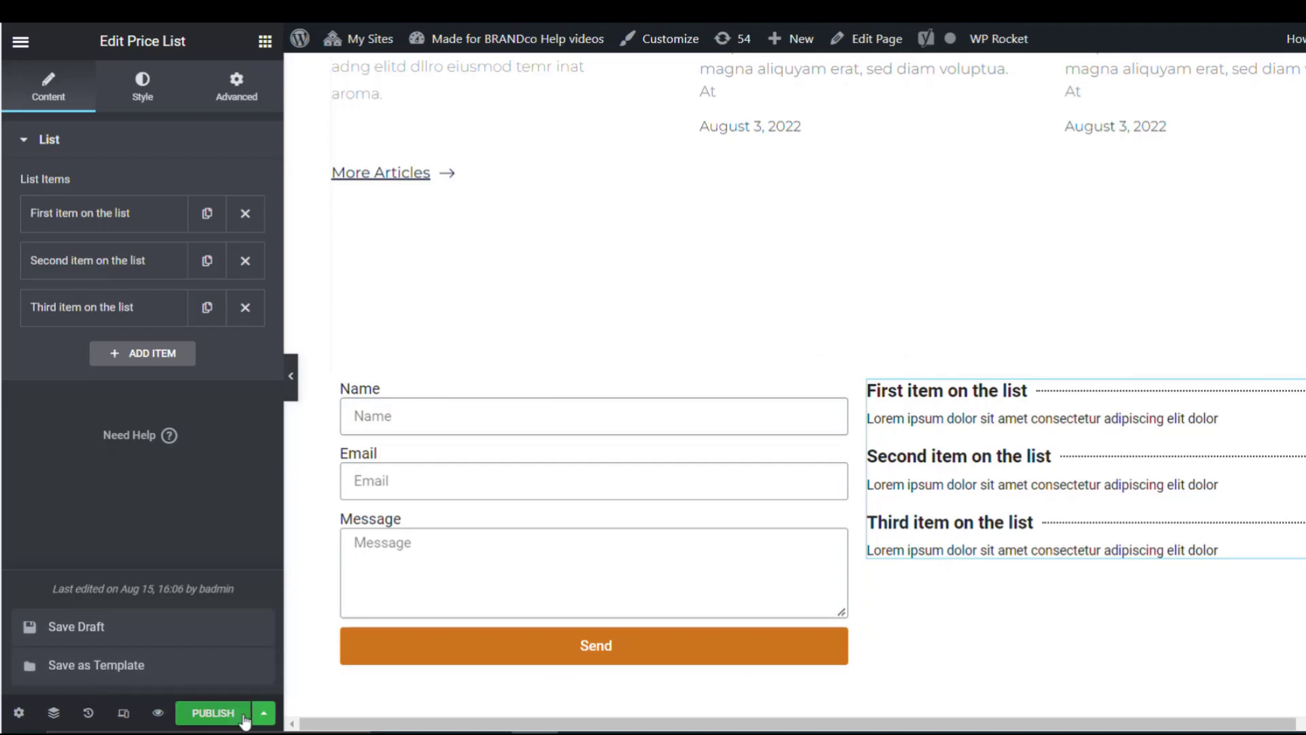
click(213, 712)
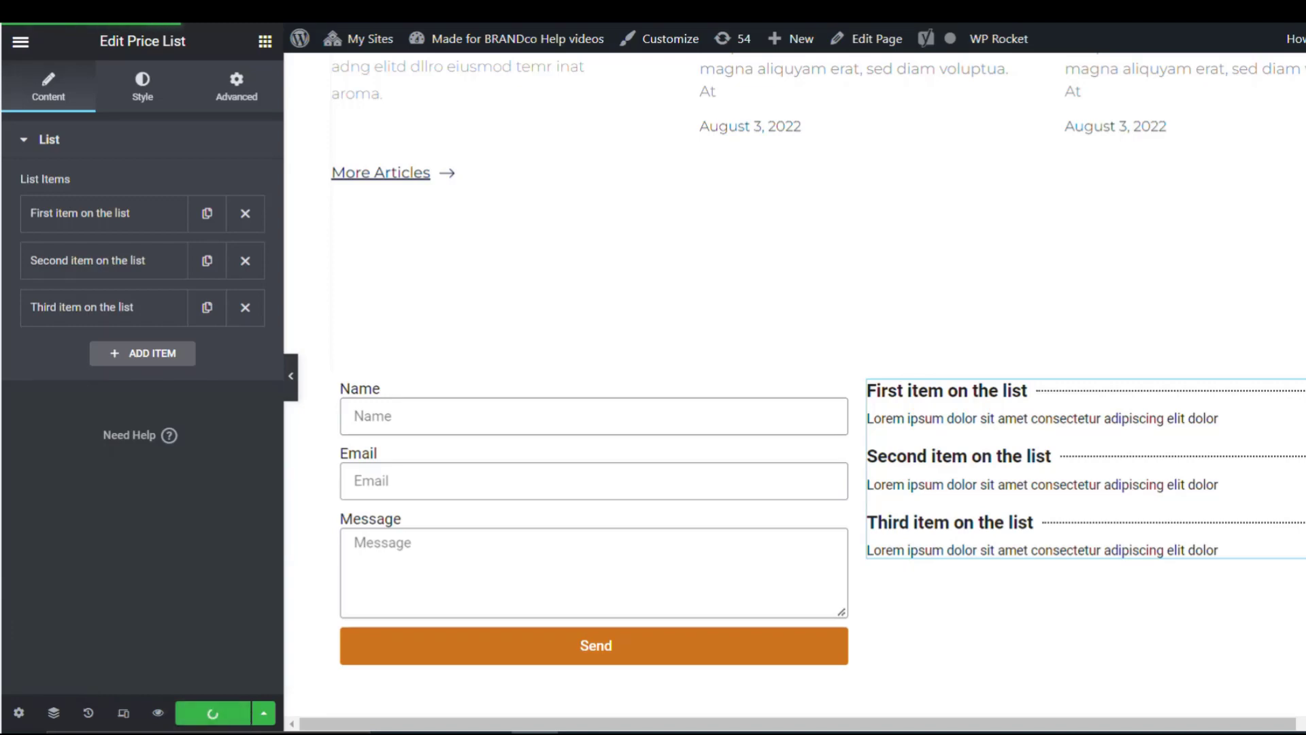
scroll(644, 428, up, 10)
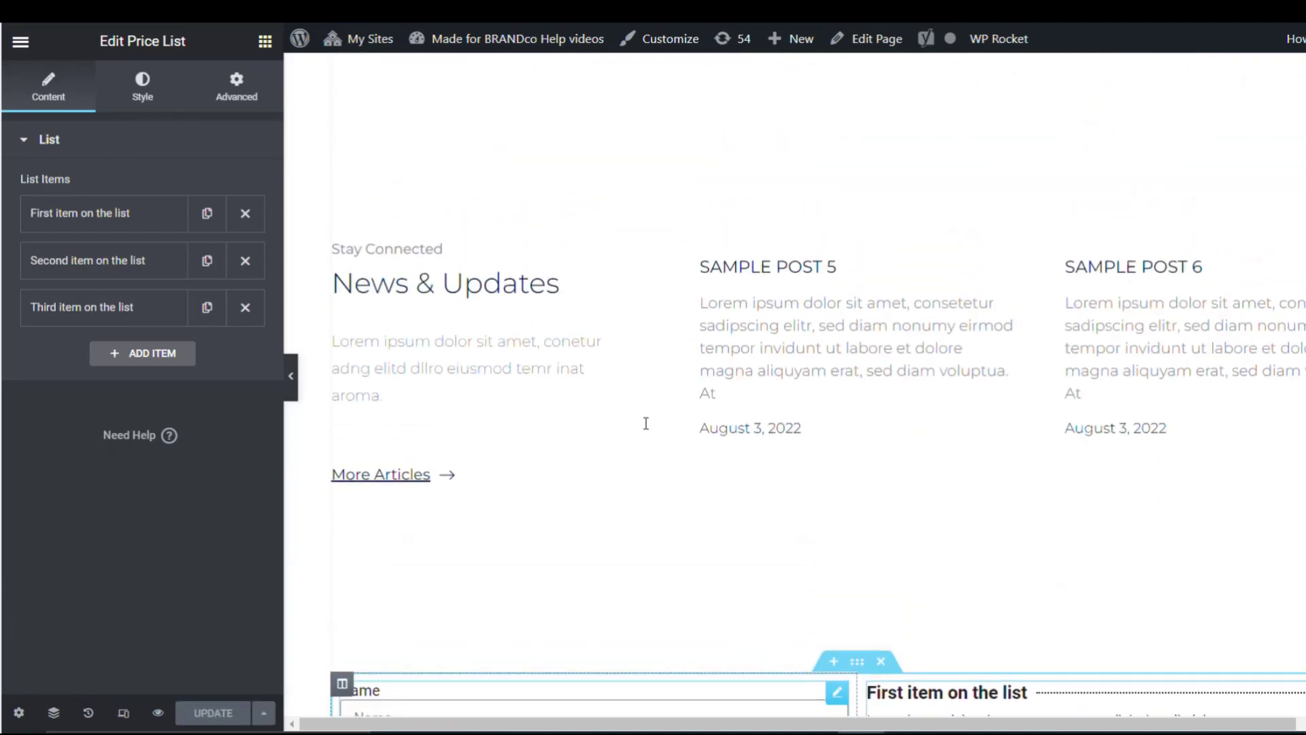
scroll(644, 422, up, 4)
scroll(645, 422, down, 10)
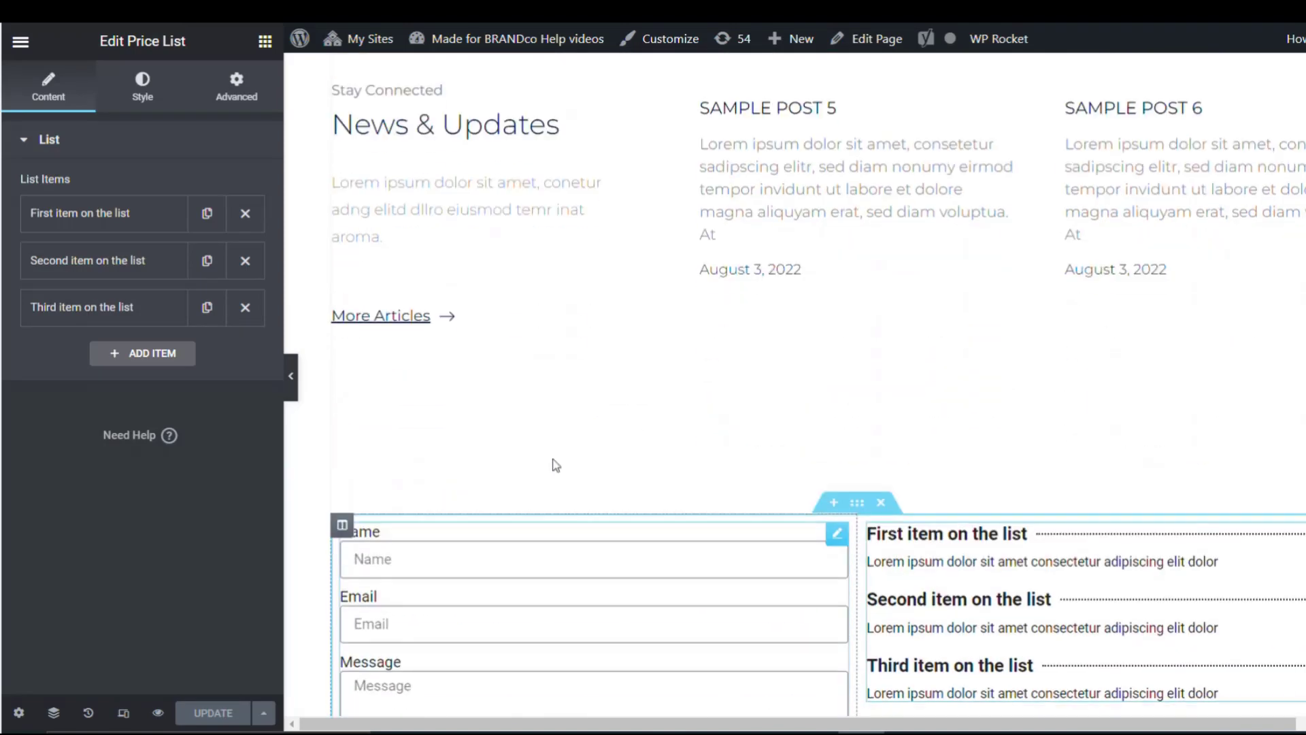
- Roll the page back to the Section Added action in its history and return it to the latest Page Status action
click(88, 715)
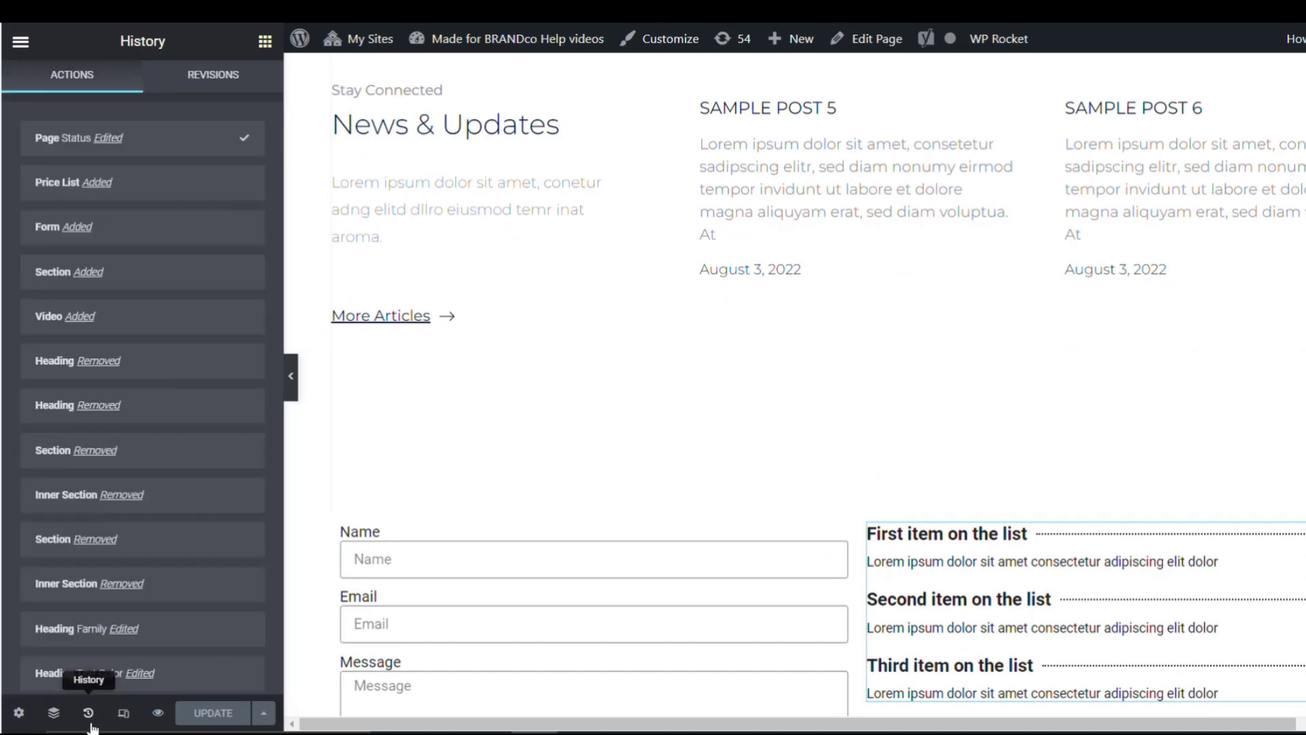
scroll(706, 531, down, 5)
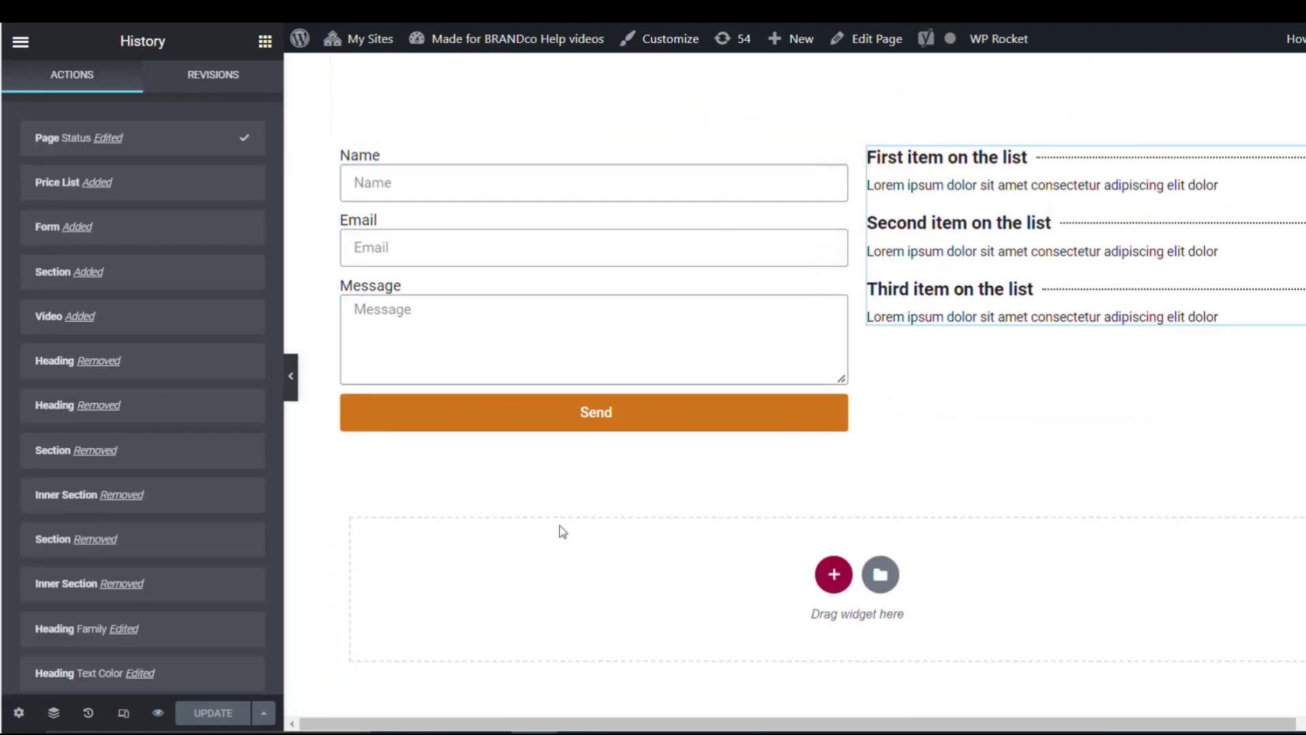
click(184, 279)
click(174, 147)
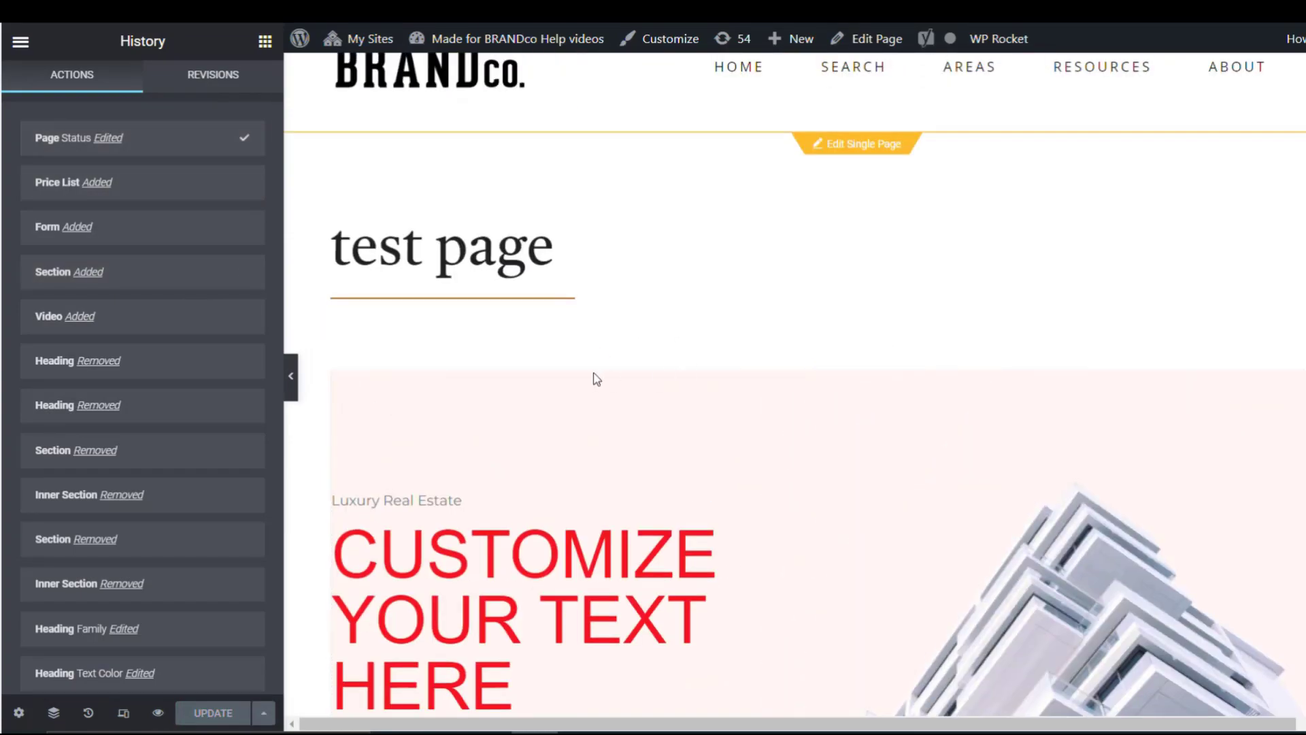
scroll(610, 380, down, 20)
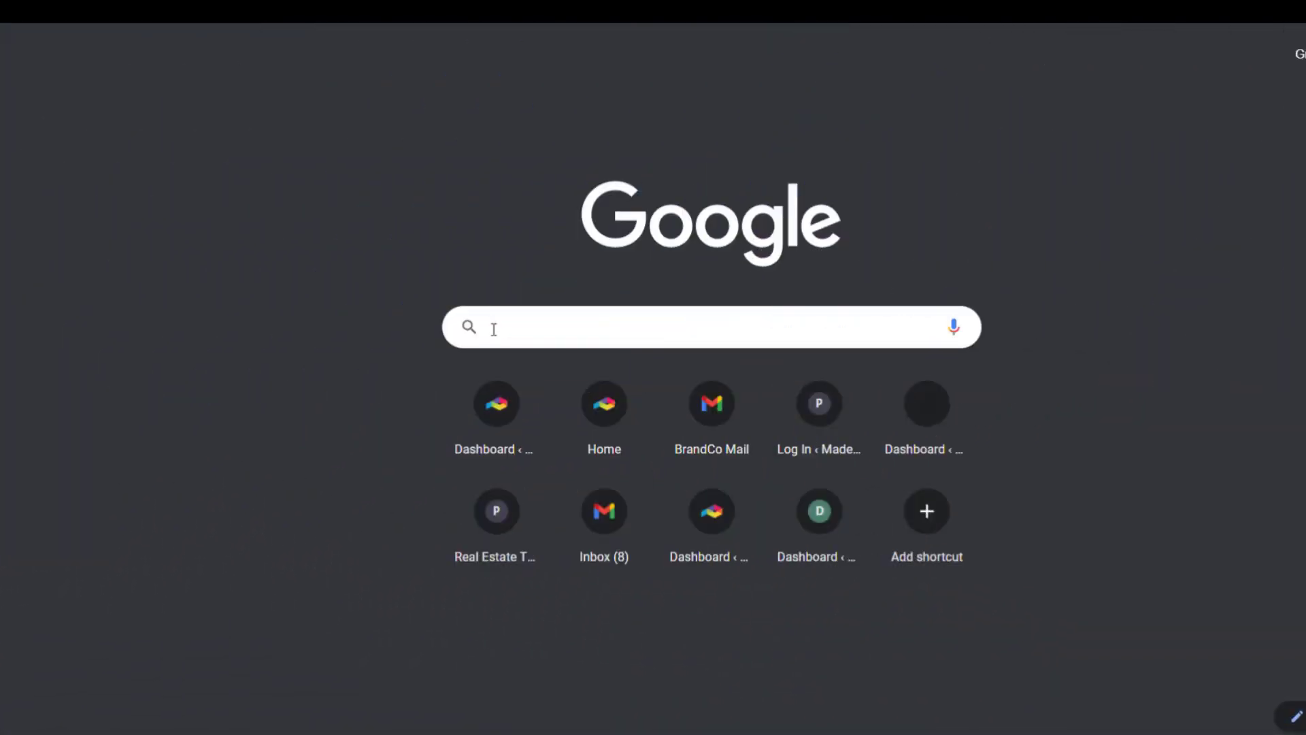
- Switch to Google, search for "how to use Elementor?" and look through the results
text(ow to use Elementor?)
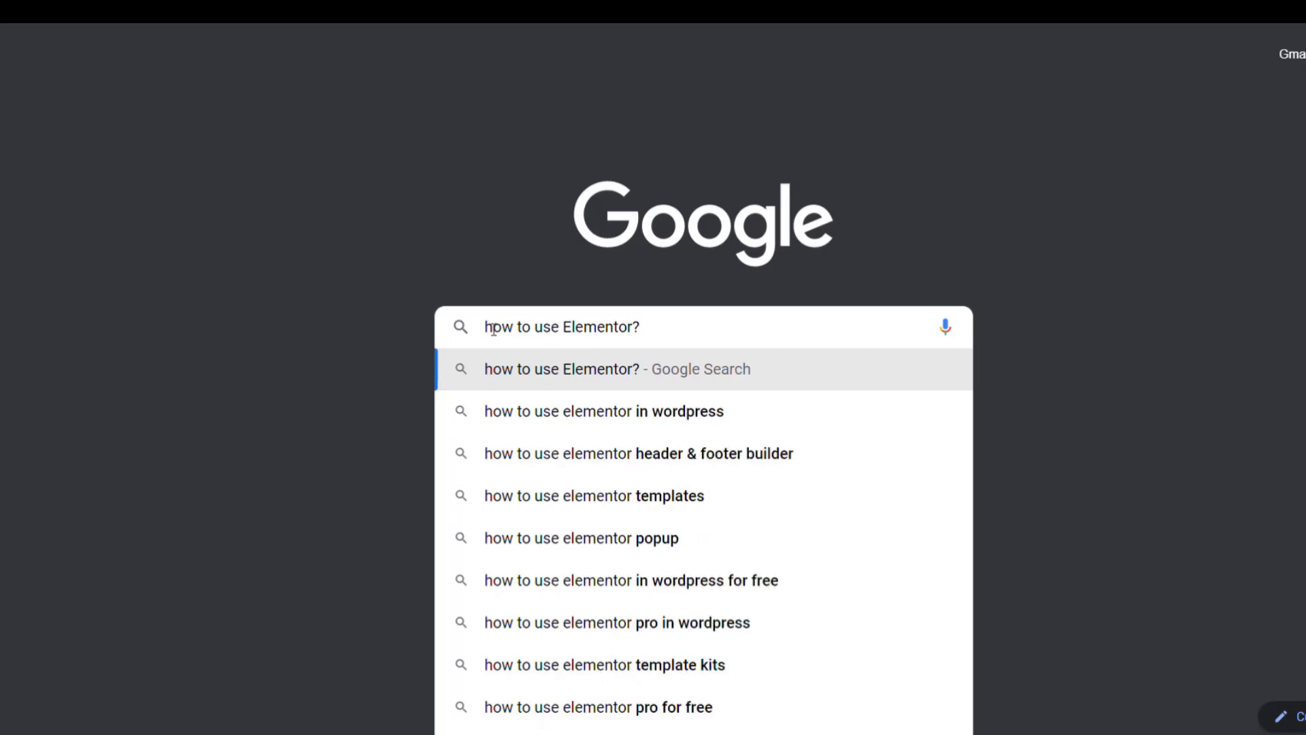
key(Return)
scroll(661, 346, down, 15)
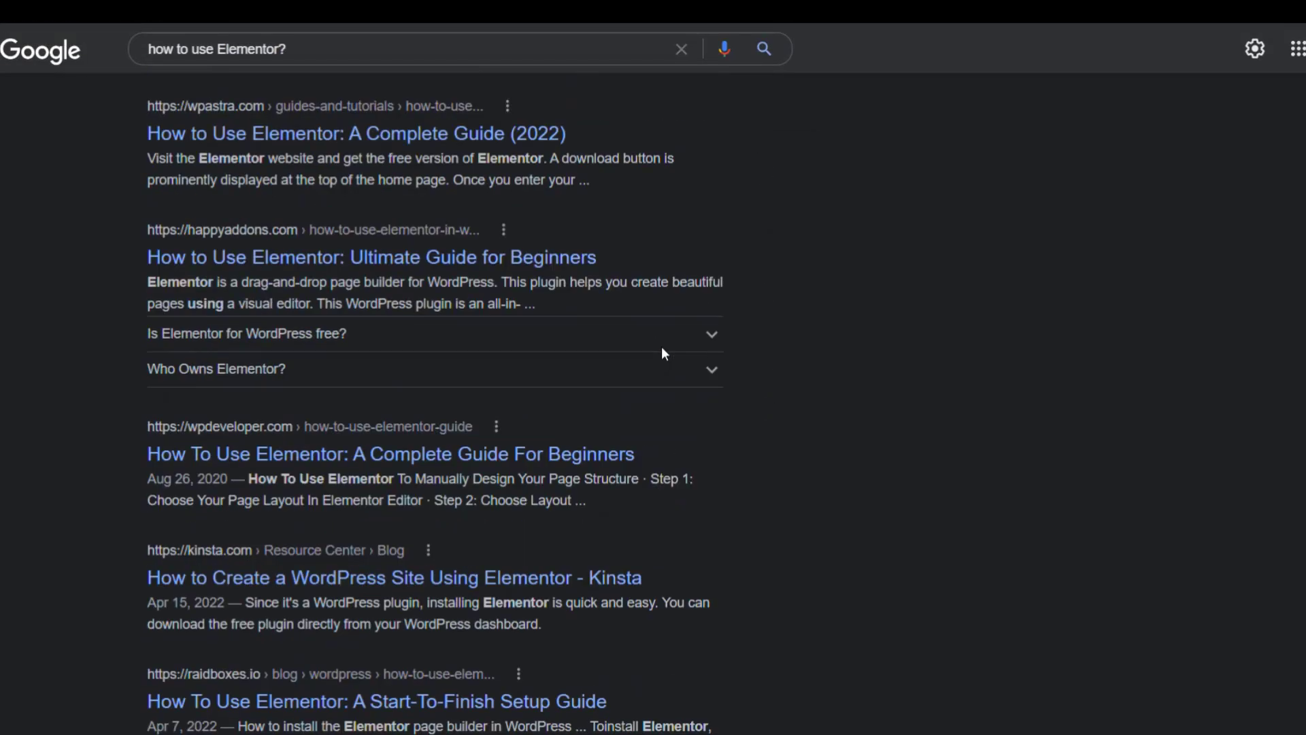
scroll(661, 346, down, 8)
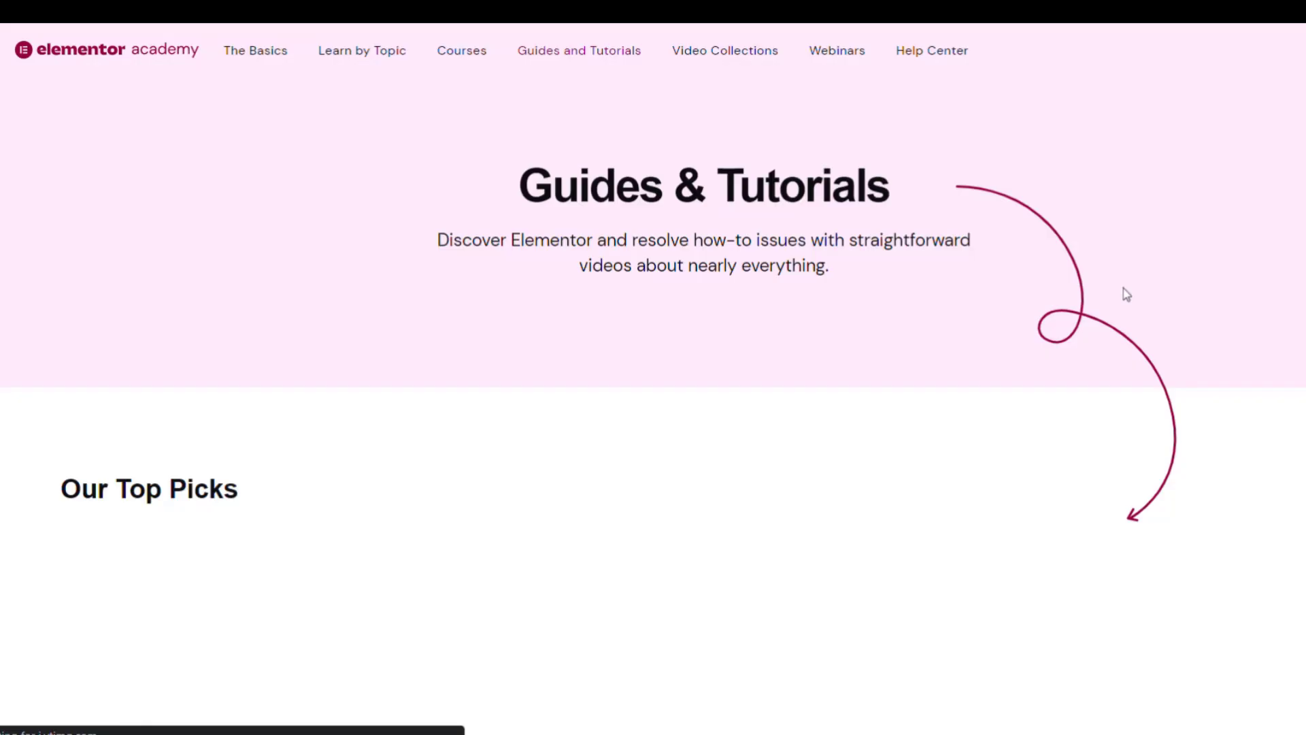
- Browse the tutorials on the Elementor Academy Guides & Tutorials page
scroll(1129, 292, down, 5)
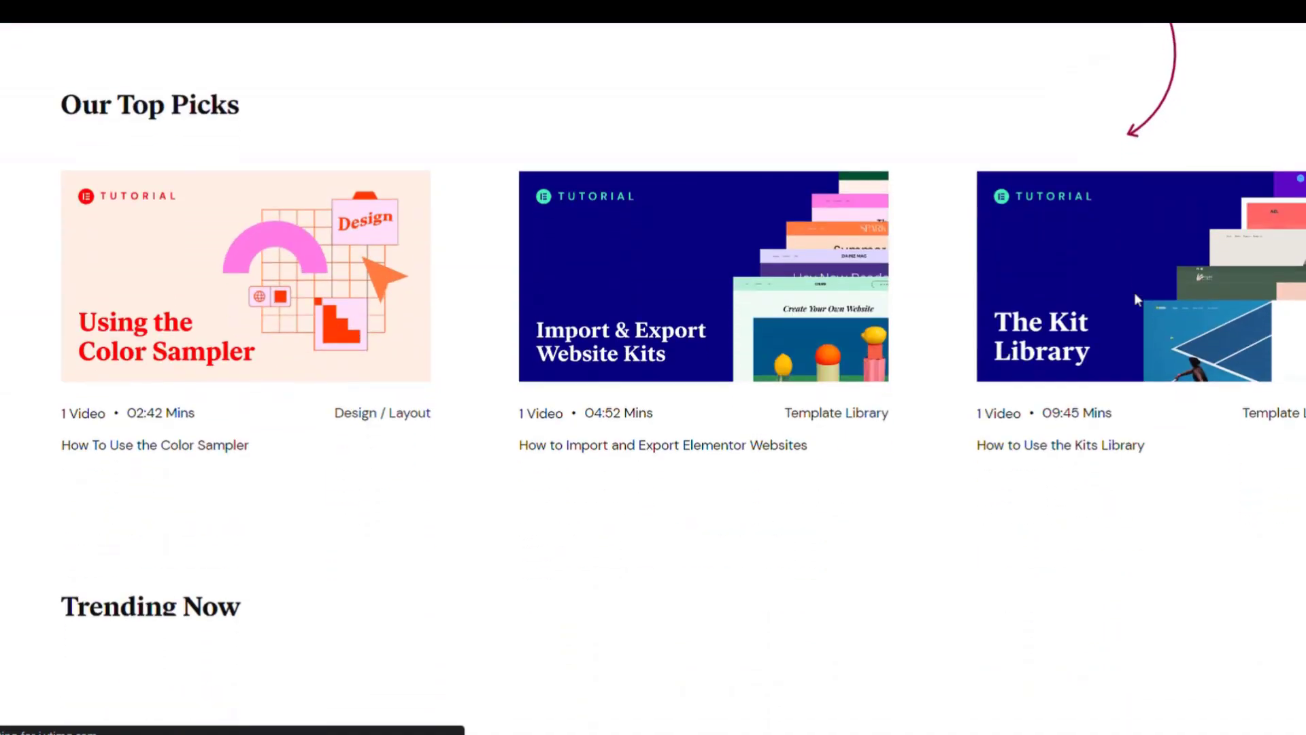
scroll(1135, 299, down, 12)
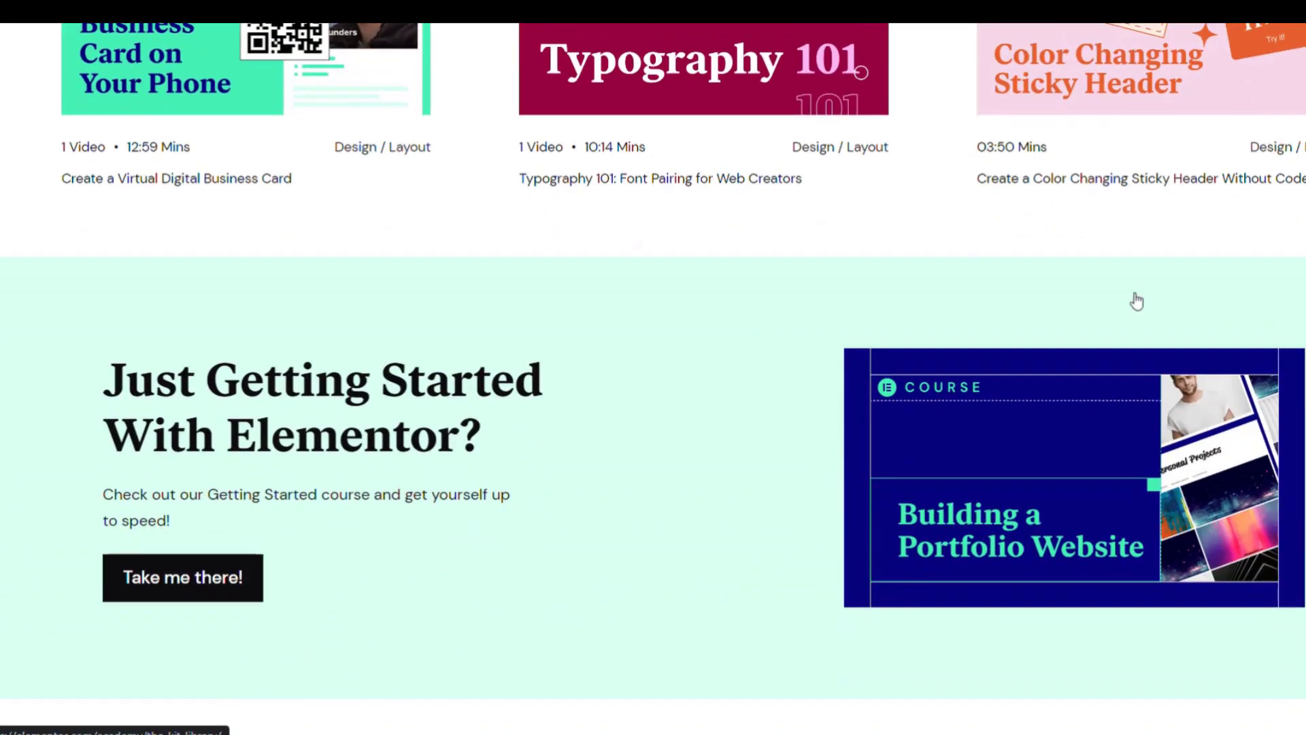
scroll(1137, 299, down, 12)
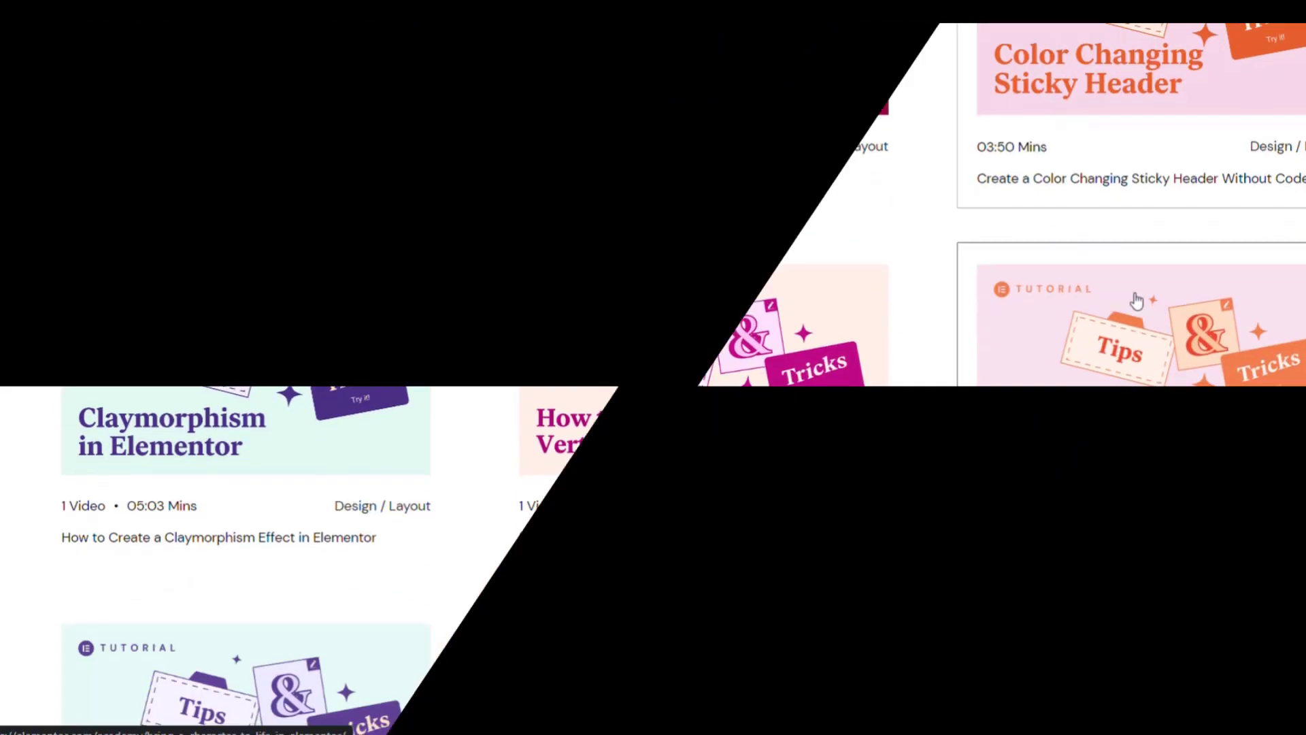